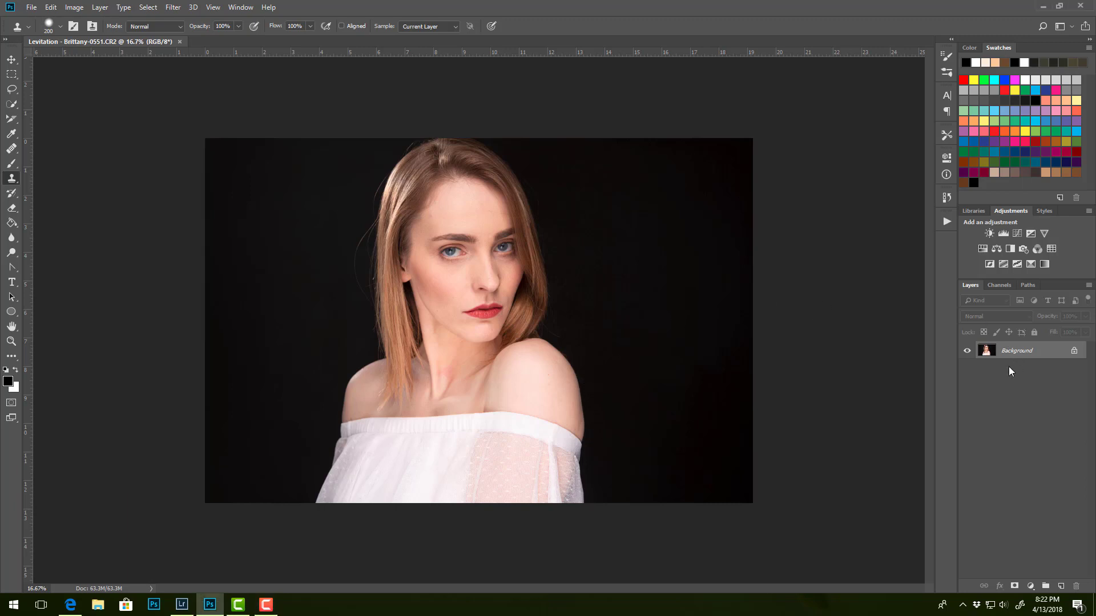
Duplicate the Background into Layer 1 and add a Gradient Fill layer at 67% opacity
key(ctrl+j)
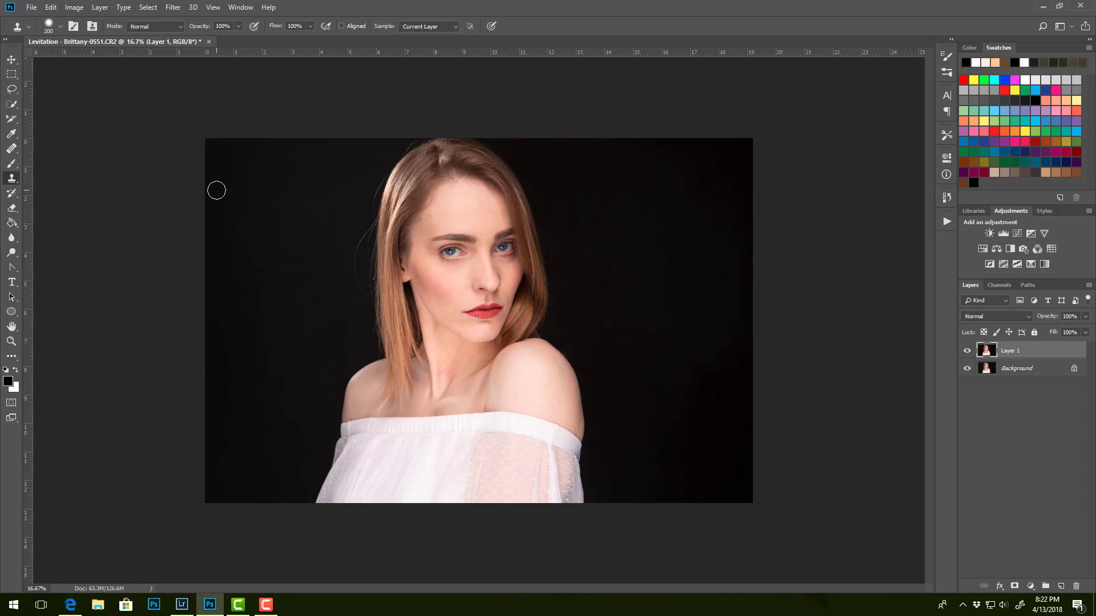
click(101, 8)
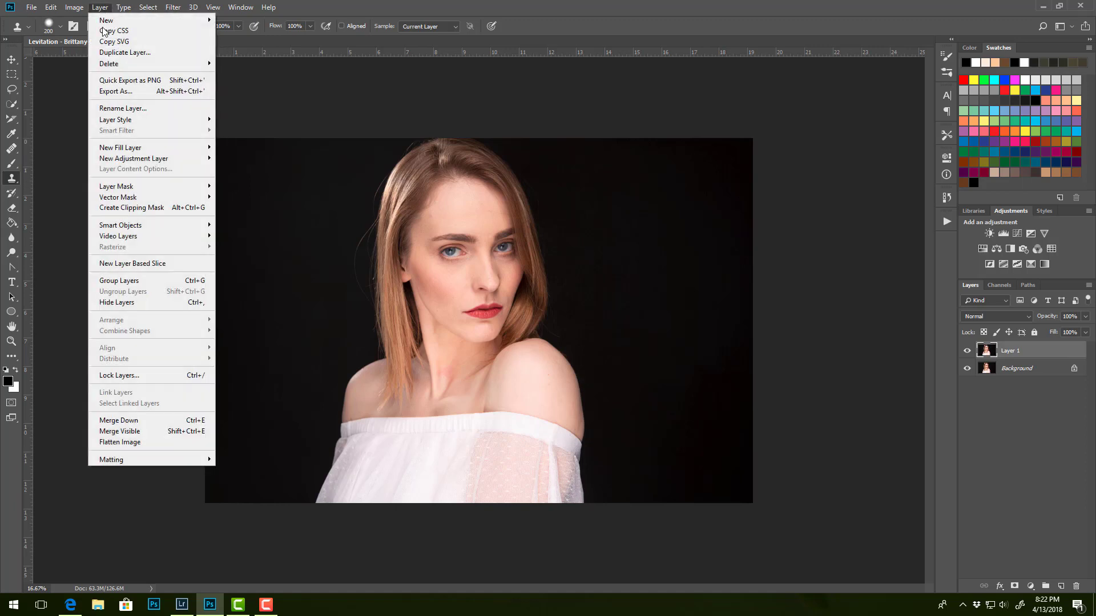
mouse_move(117, 148)
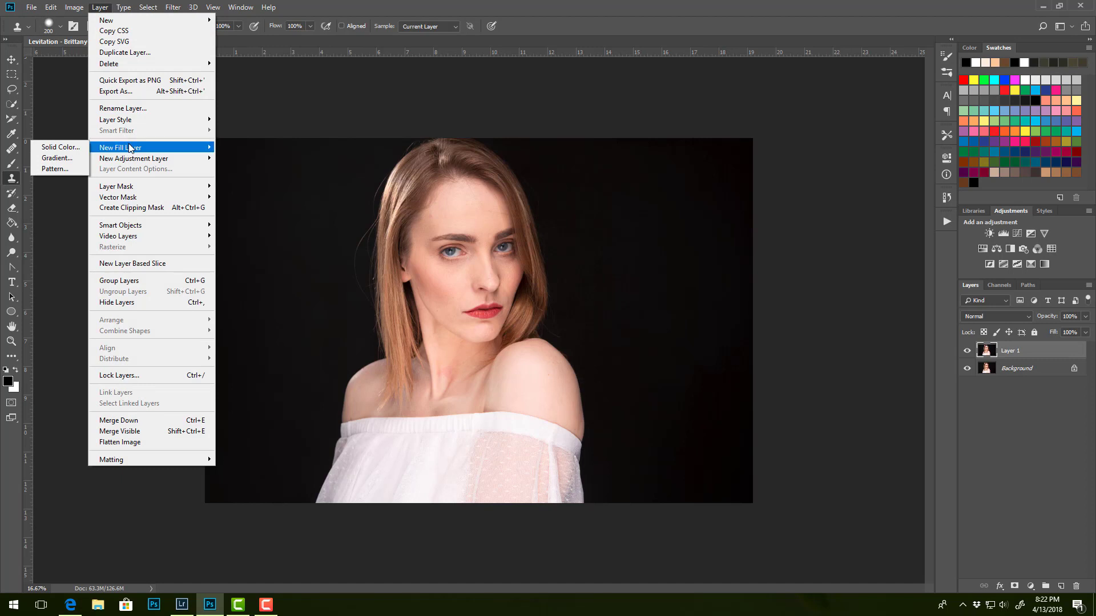
click(64, 160)
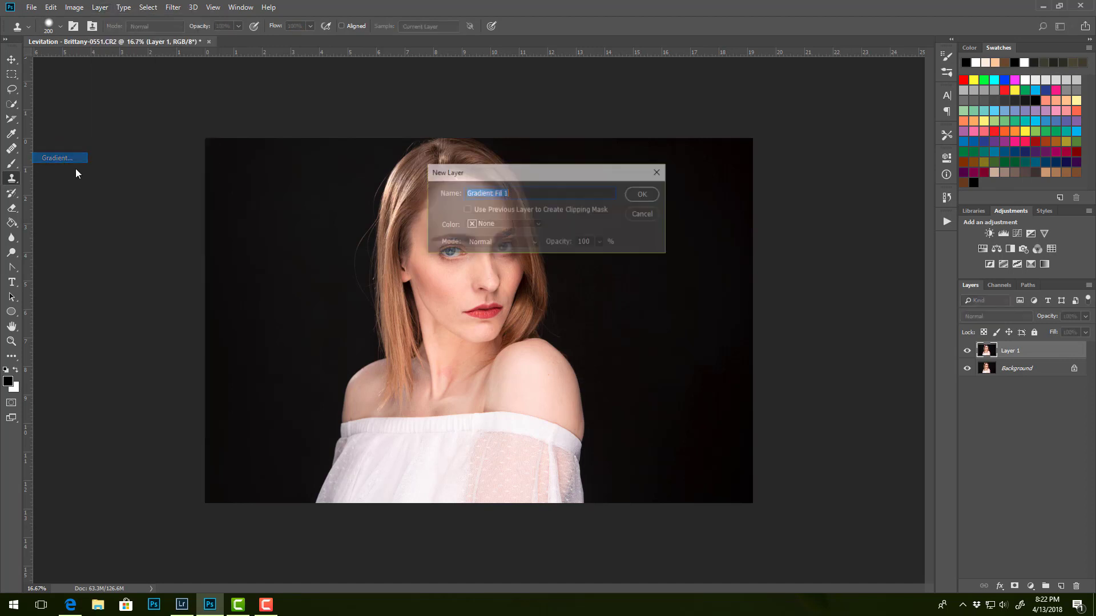
click(601, 244)
drag(600, 255, 584, 257)
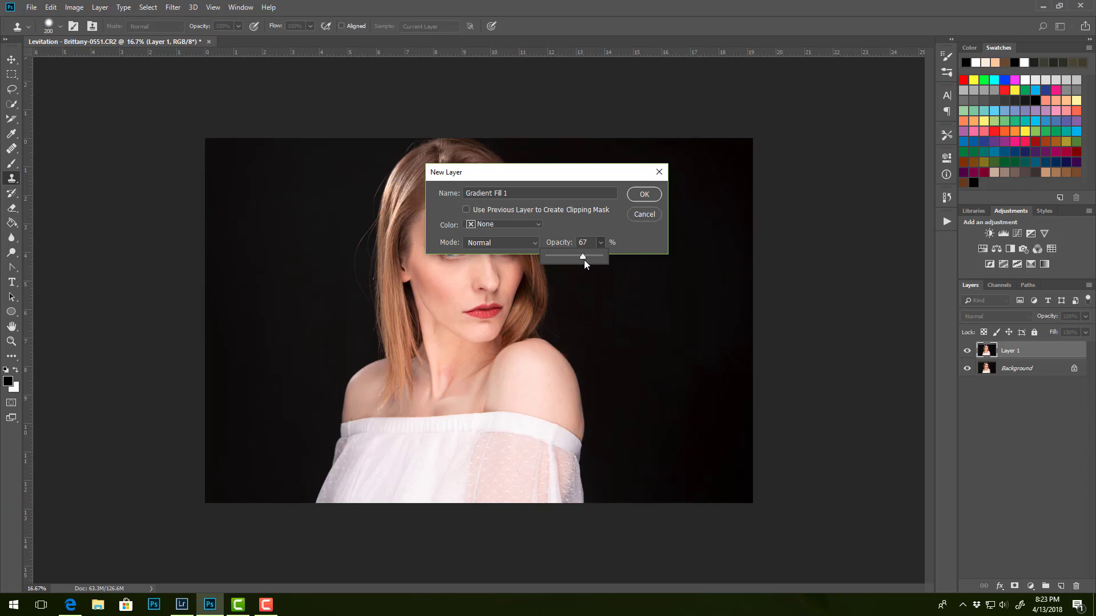
click(636, 197)
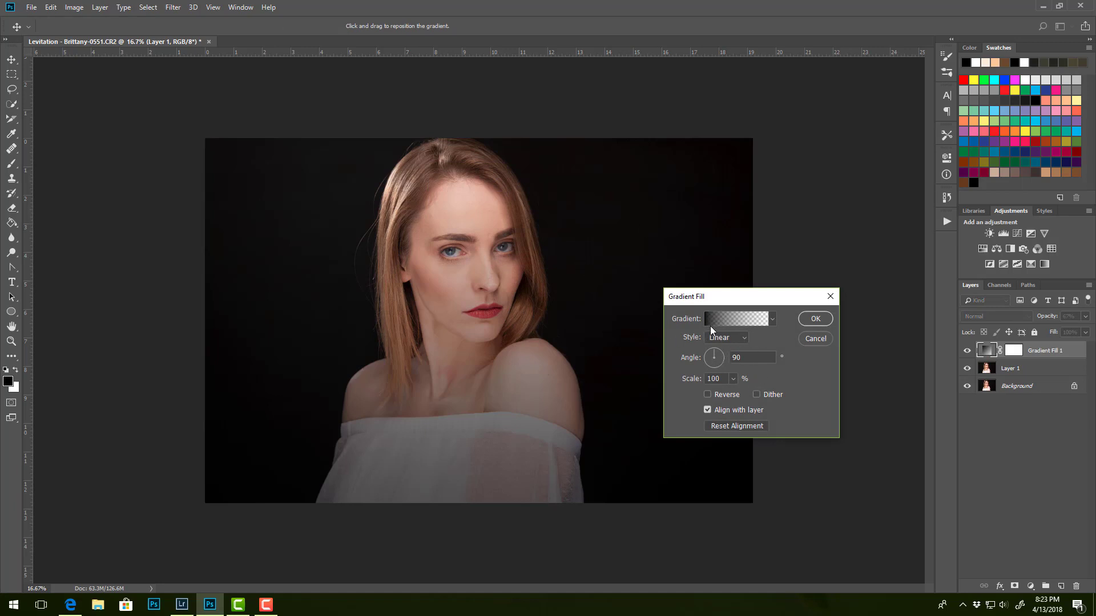
Load the Photographic Toning gradient presets into the gradient picker
click(773, 320)
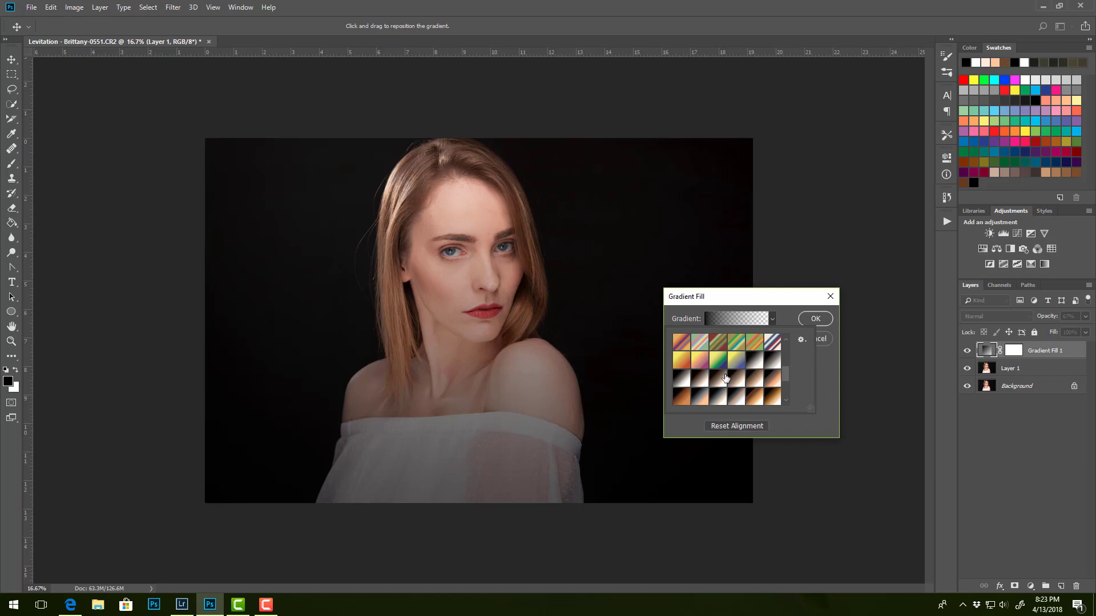
mouse_move(786, 371)
mouse_down()
mouse_move(788, 351)
mouse_move(788, 392)
mouse_move(788, 374)
mouse_up()
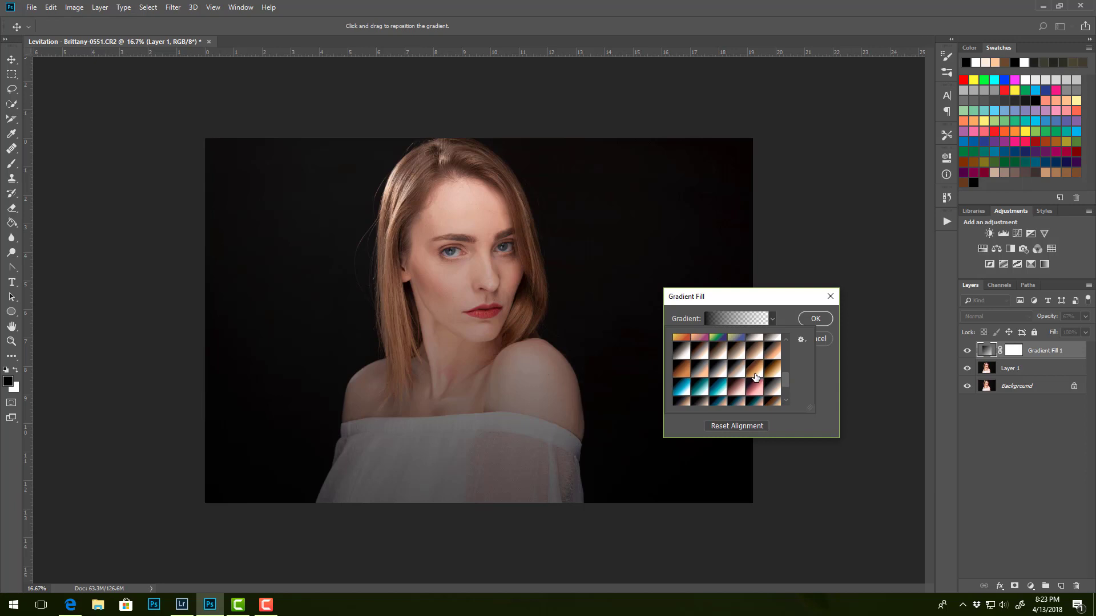
click(802, 340)
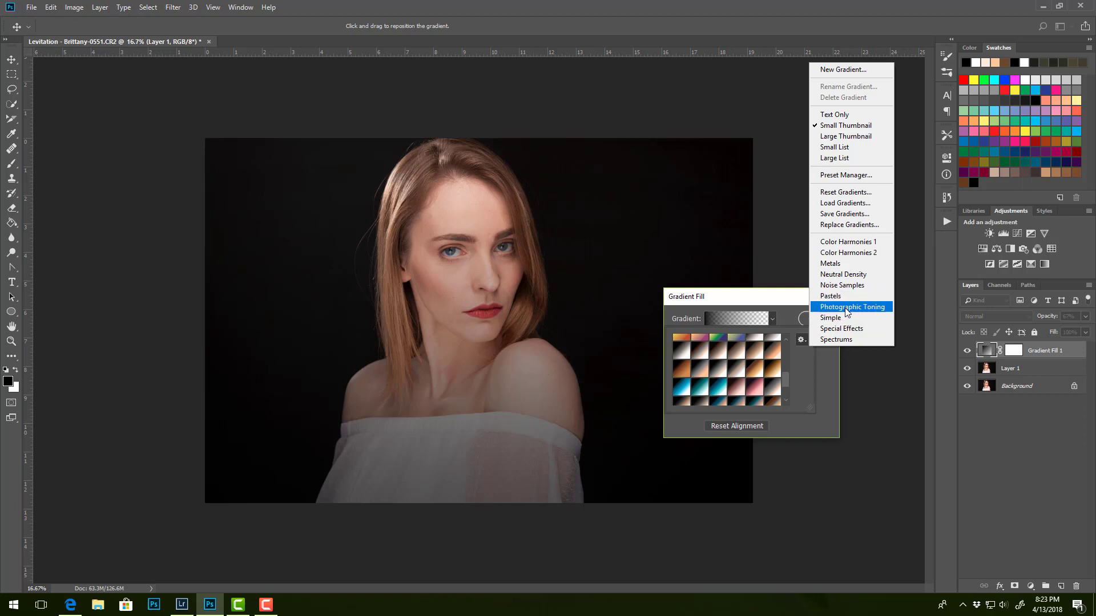
click(762, 377)
click(755, 371)
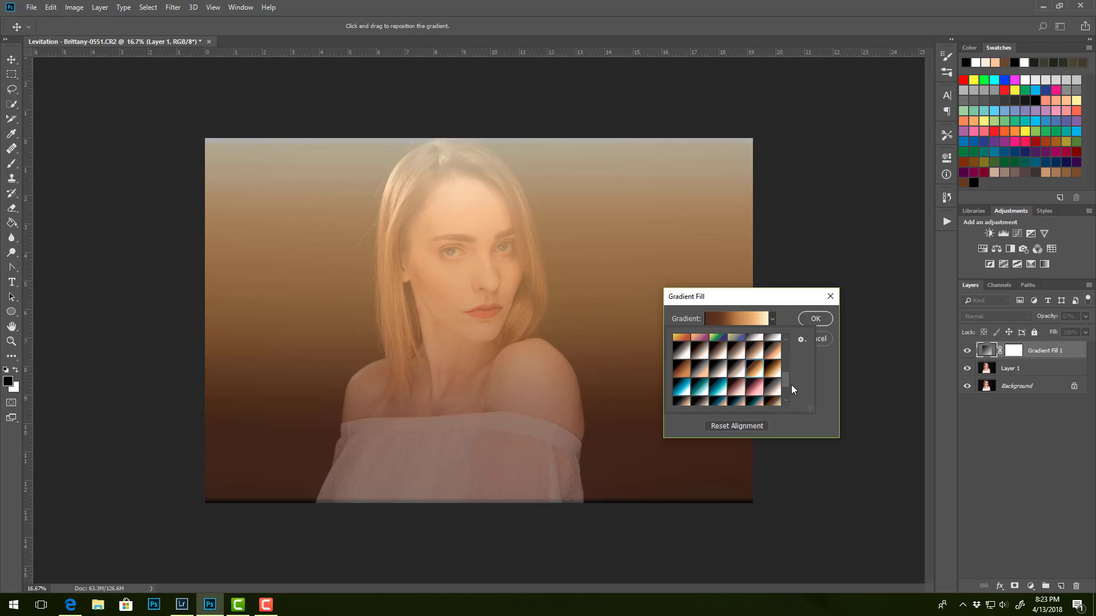
click(779, 317)
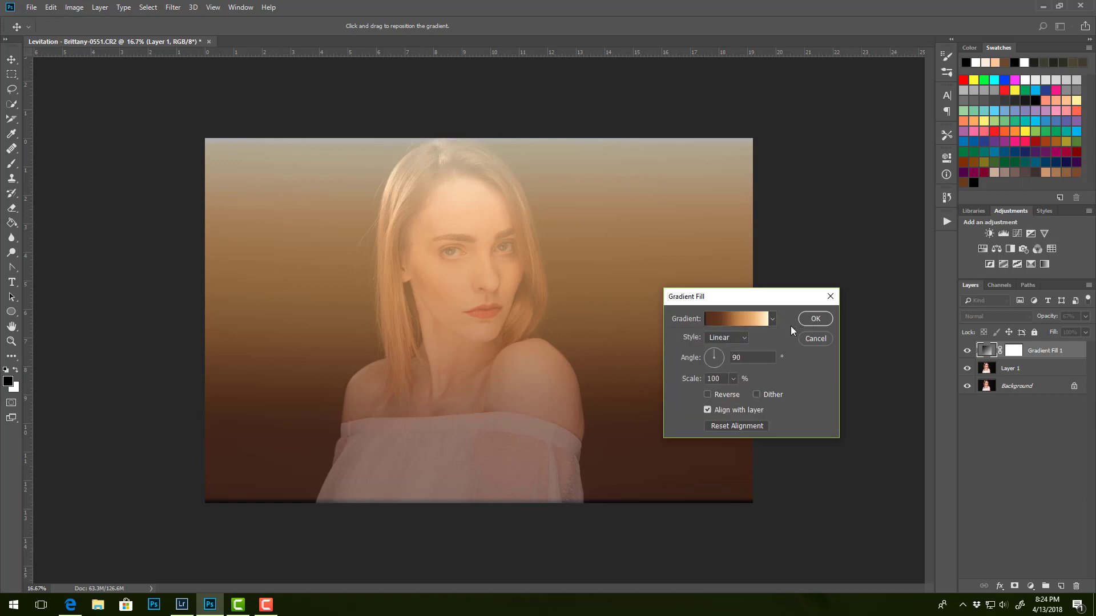
Set the gradient angle to -55.3° and reverse it
click(719, 350)
click(723, 365)
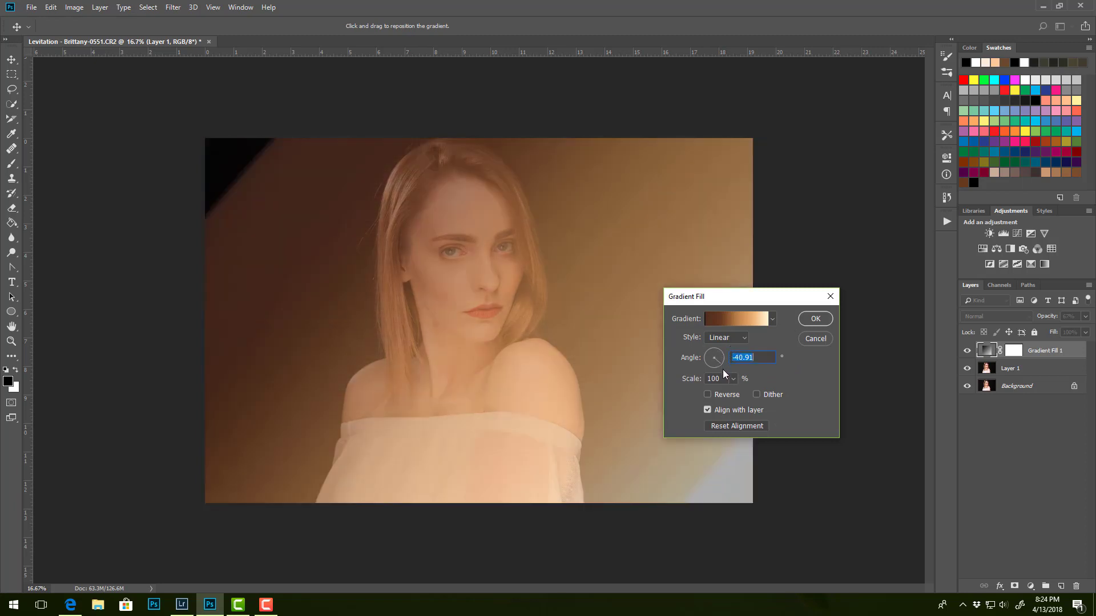
click(719, 365)
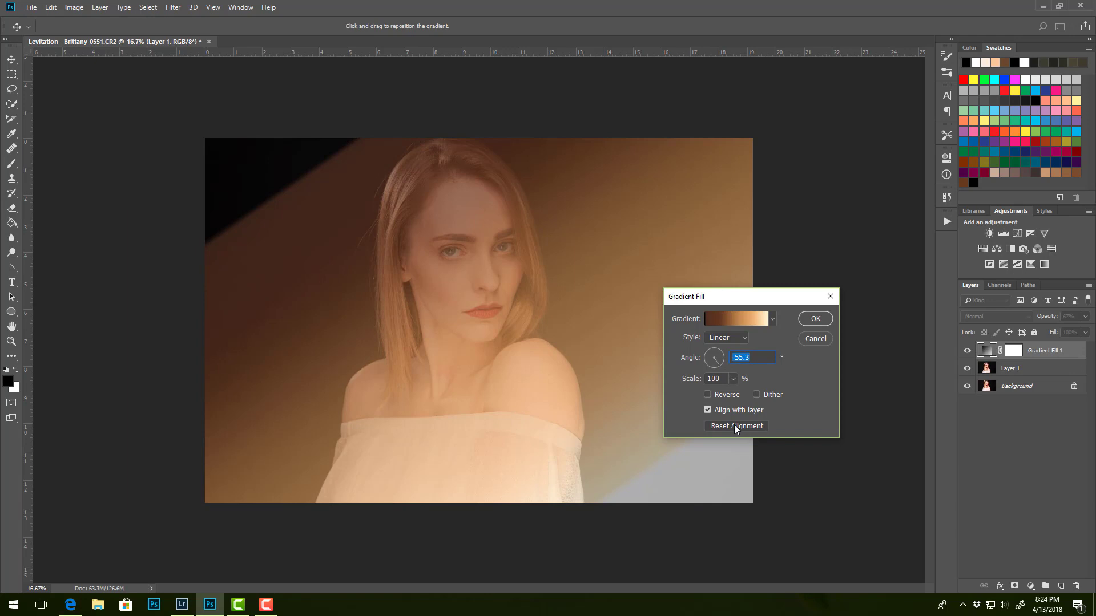
click(708, 395)
click(709, 395)
click(709, 396)
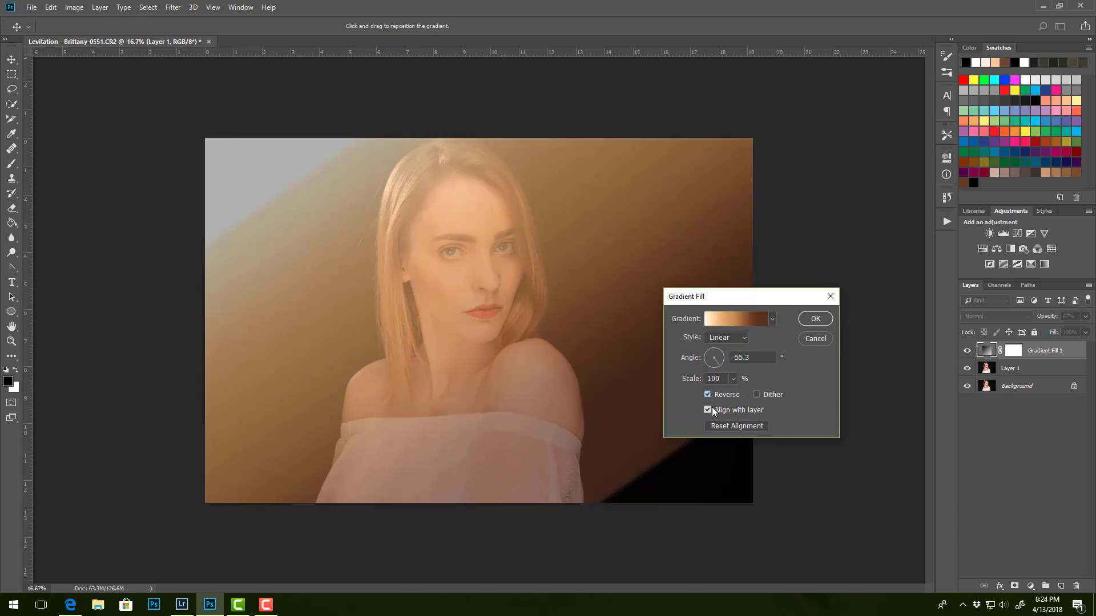
Start from the Gold 2 preset and move its colour stops to 89% and 14%
click(738, 320)
click(783, 313)
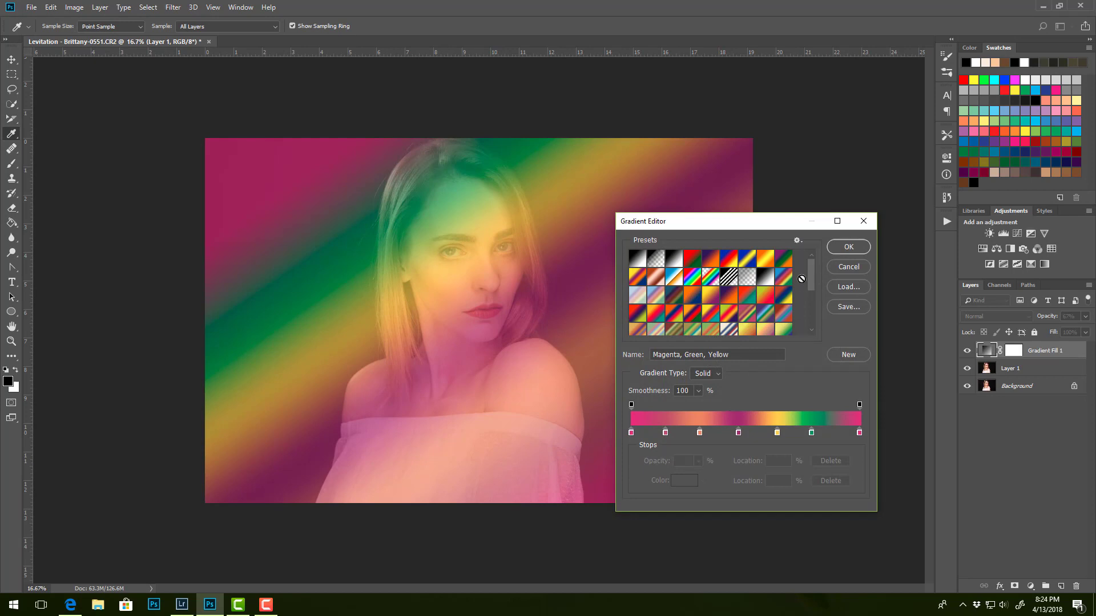
drag(808, 283, 809, 312)
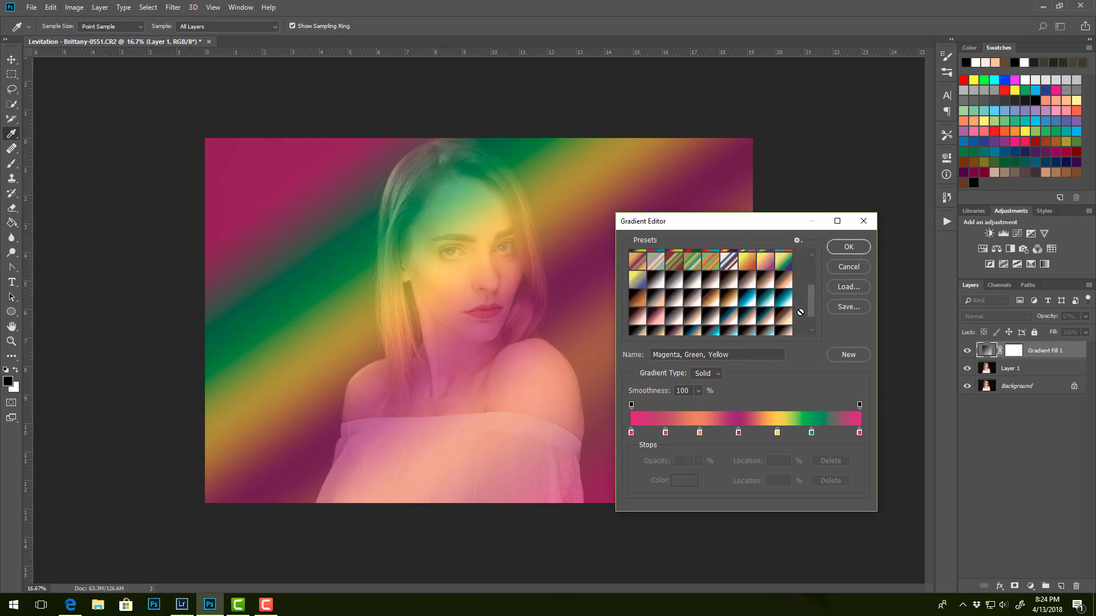
click(729, 310)
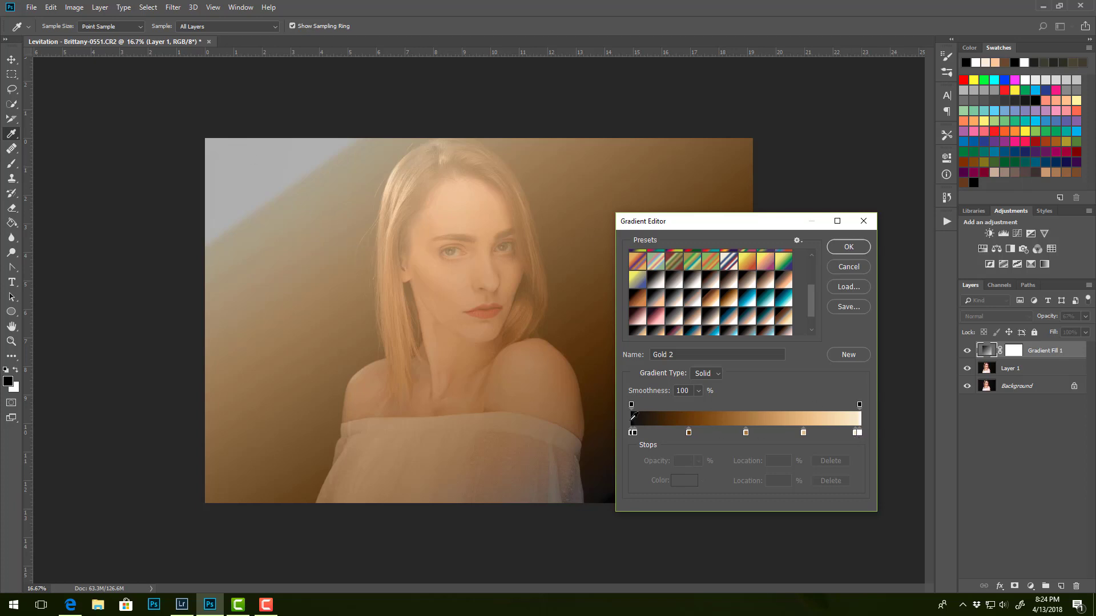
drag(766, 221, 797, 131)
drag(885, 344, 865, 349)
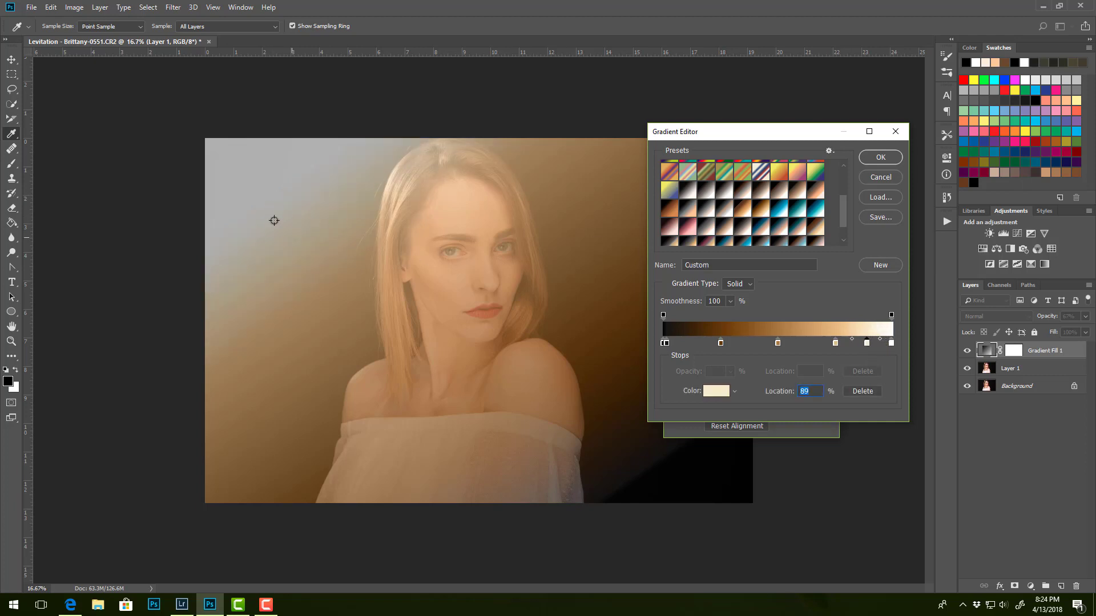
drag(666, 344, 698, 349)
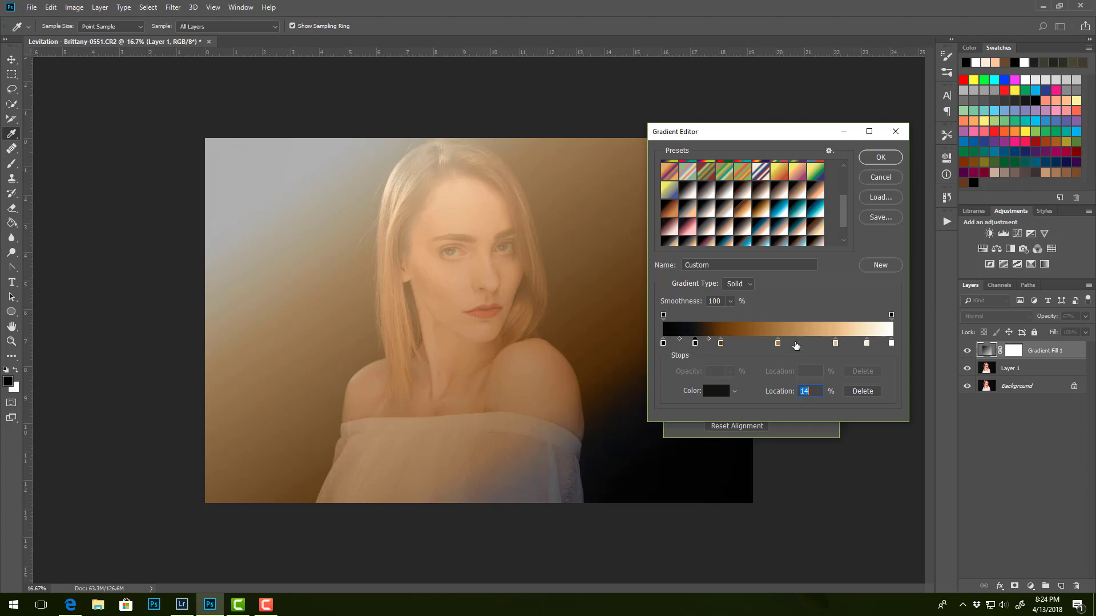
click(879, 161)
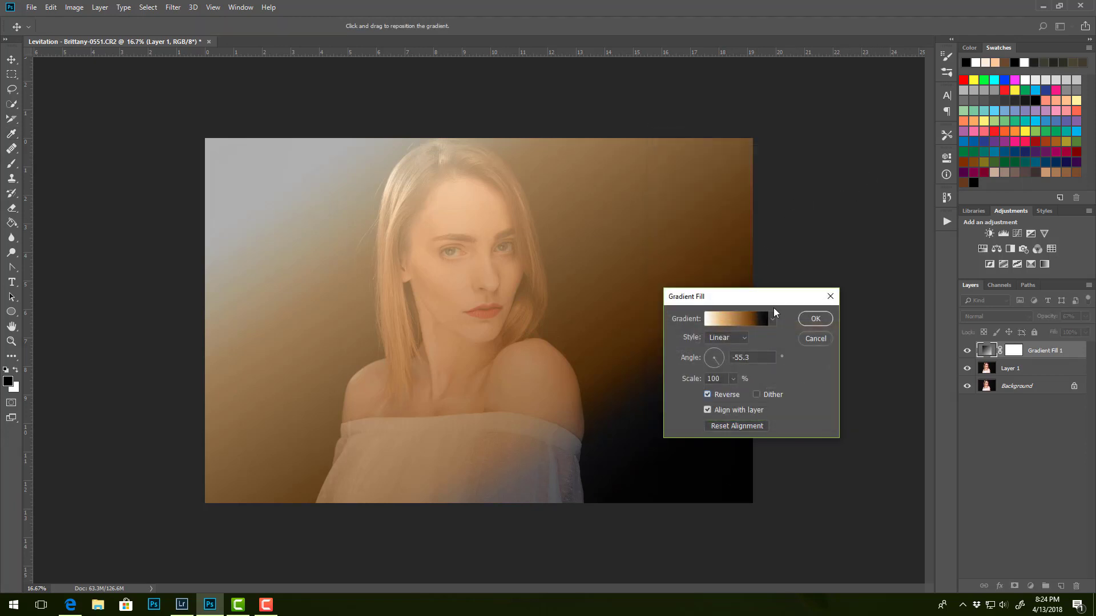
Apply the gradient fill settings and set the fill layer to Soft Light
click(814, 319)
click(1009, 317)
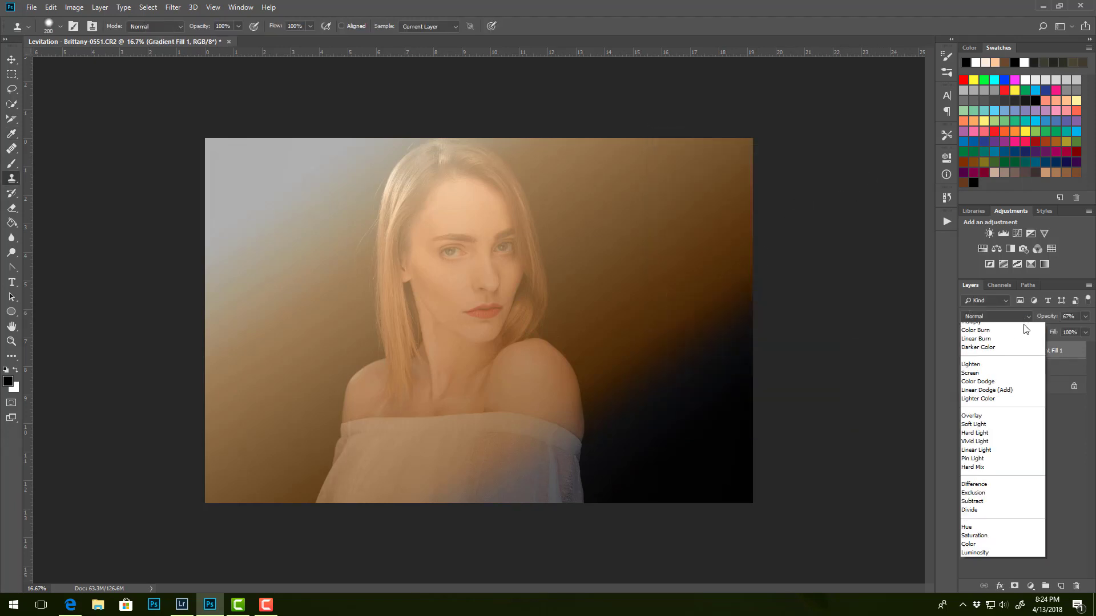
click(987, 465)
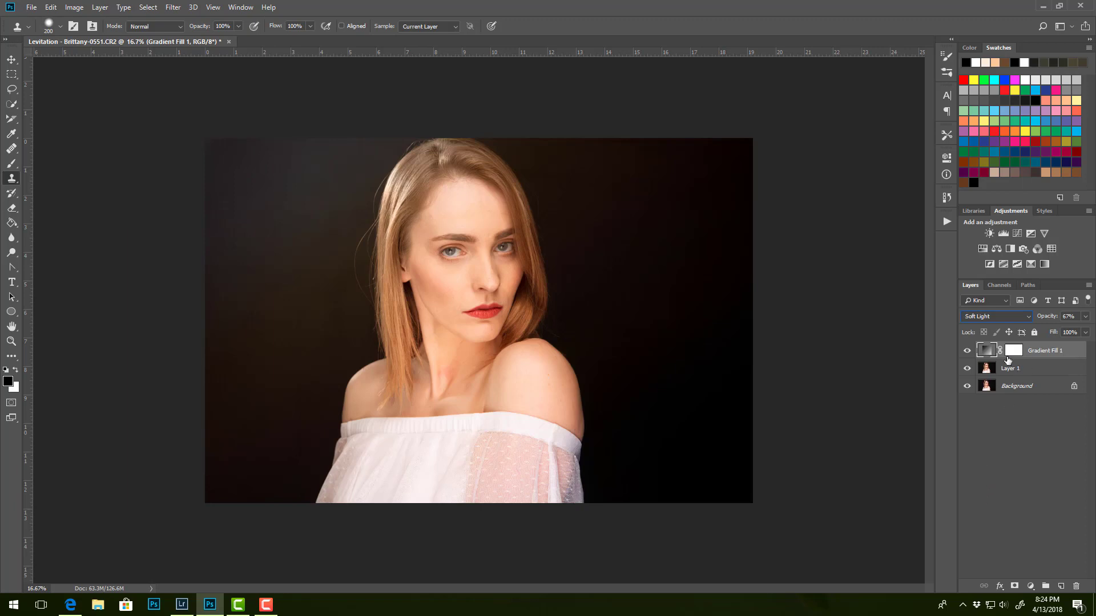
click(994, 316)
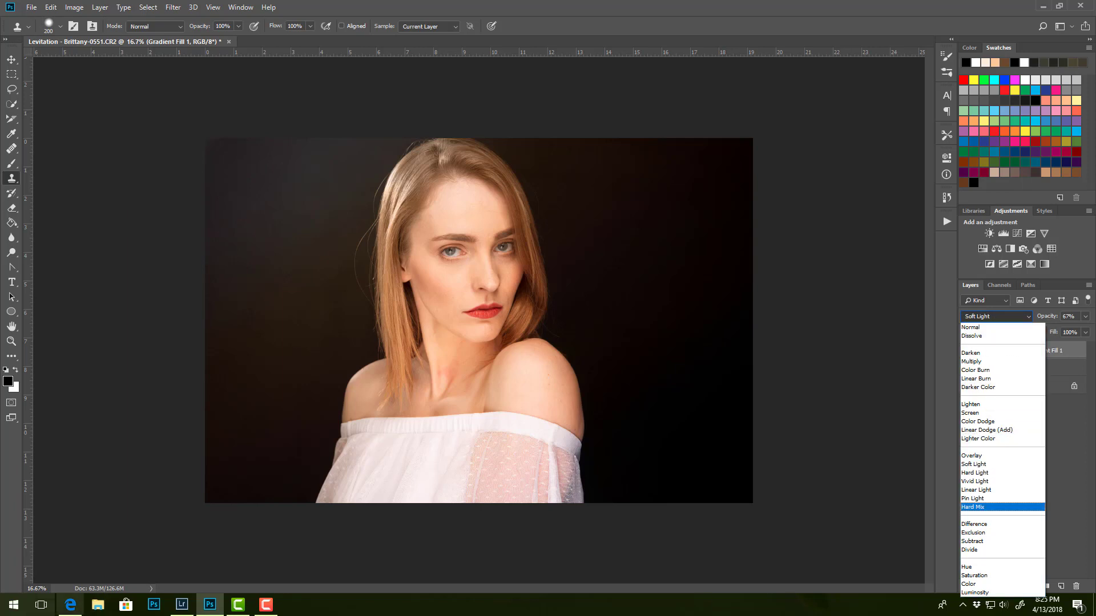
click(266, 605)
click(1013, 552)
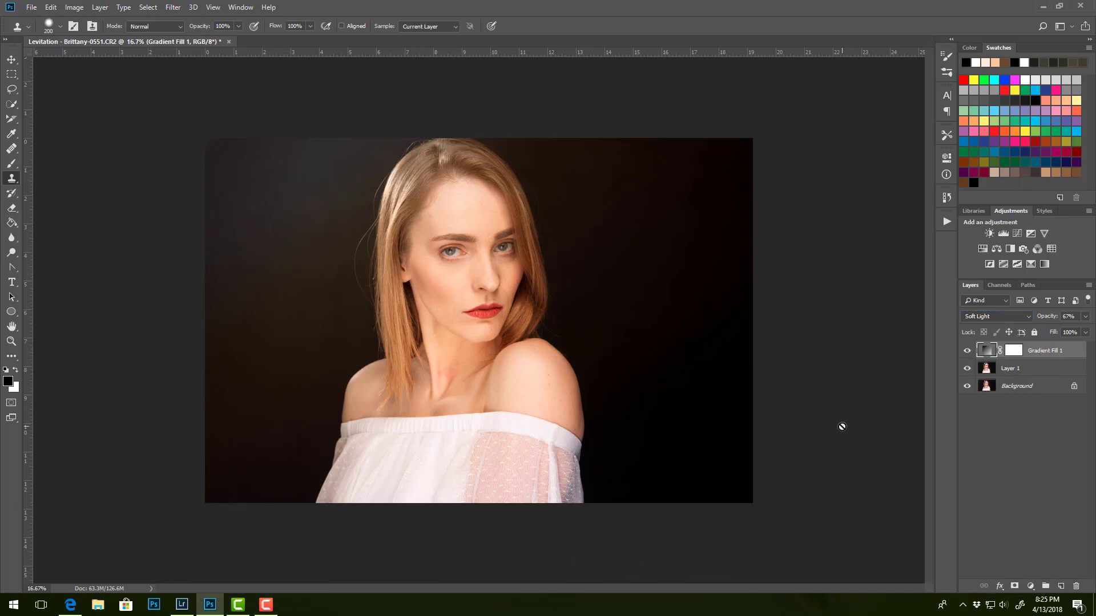
Preview Overlay and other blend modes on Gradient Fill 1, ending on Soft Light
click(1003, 316)
click(984, 461)
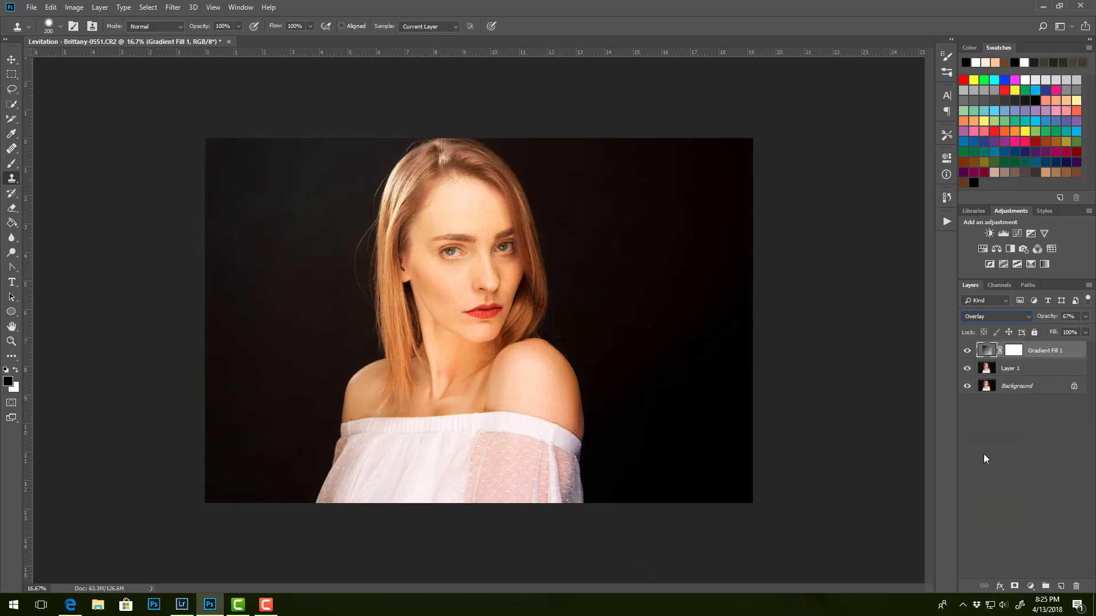
scroll(988, 318, down, 2)
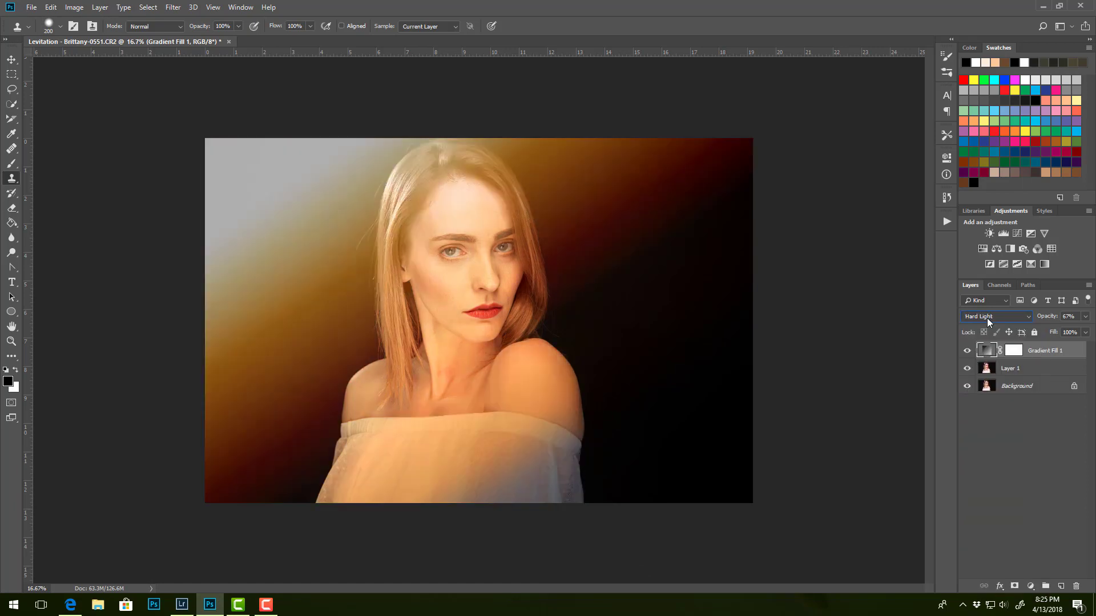
scroll(987, 317, up, 2)
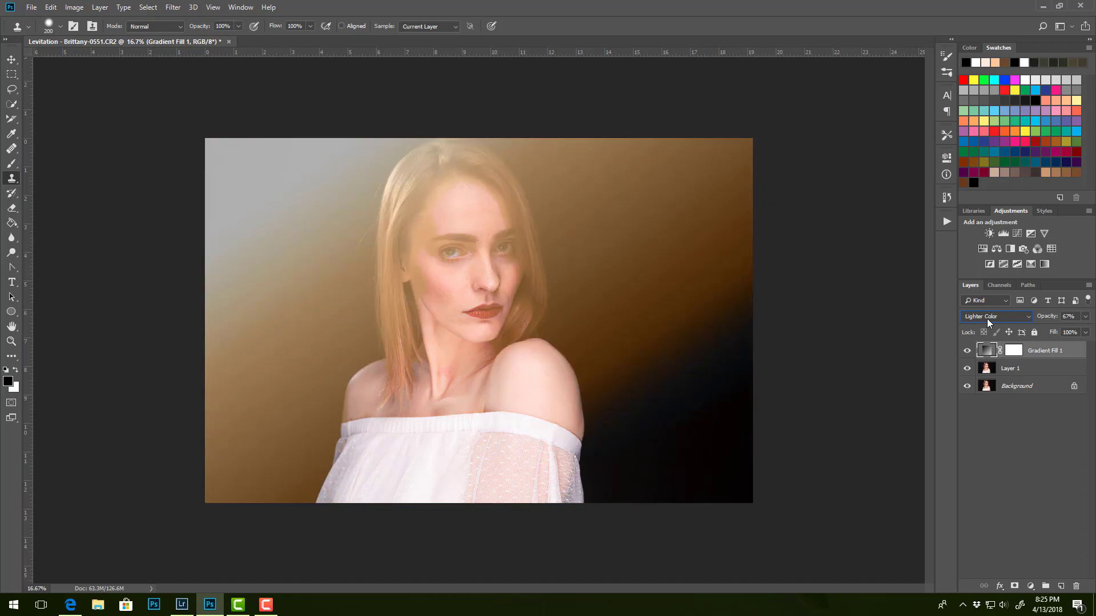
scroll(987, 317, up, 4)
scroll(987, 317, up, 1)
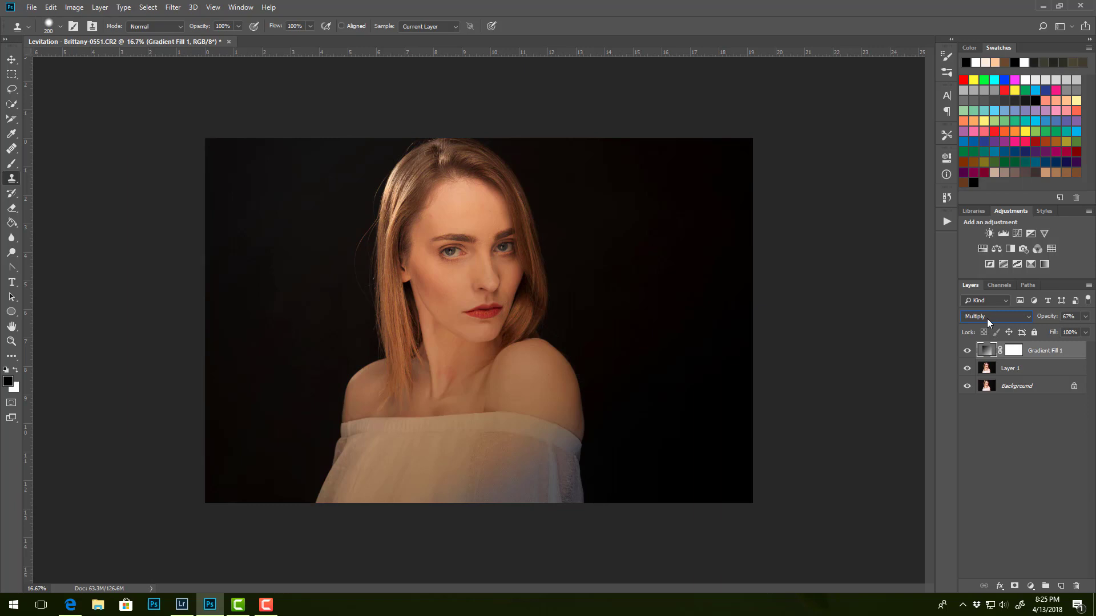
scroll(987, 319, down, 10)
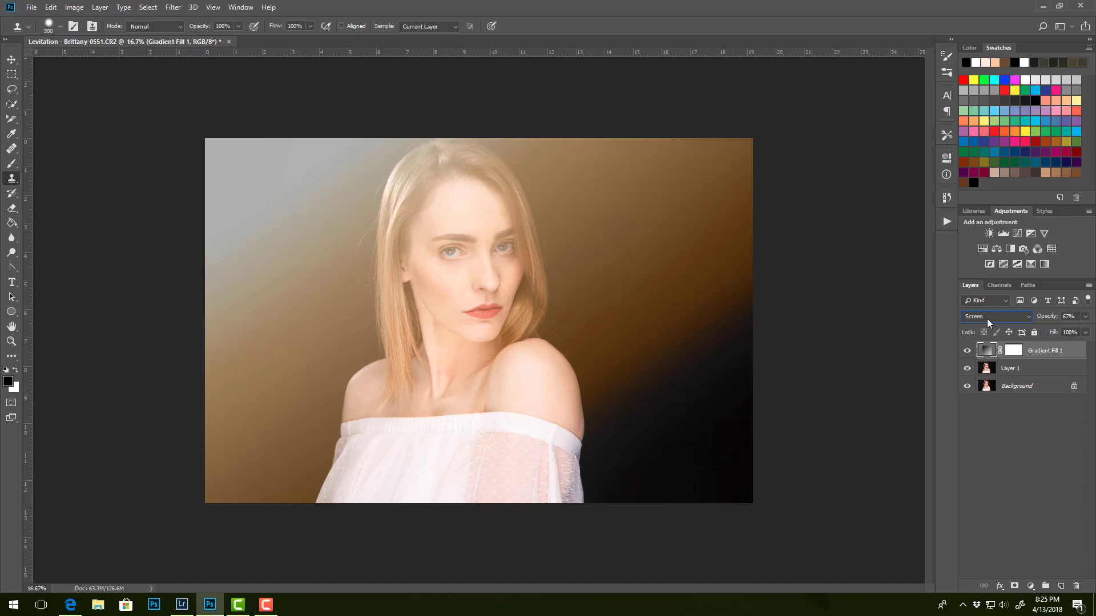
scroll(987, 319, down, 1)
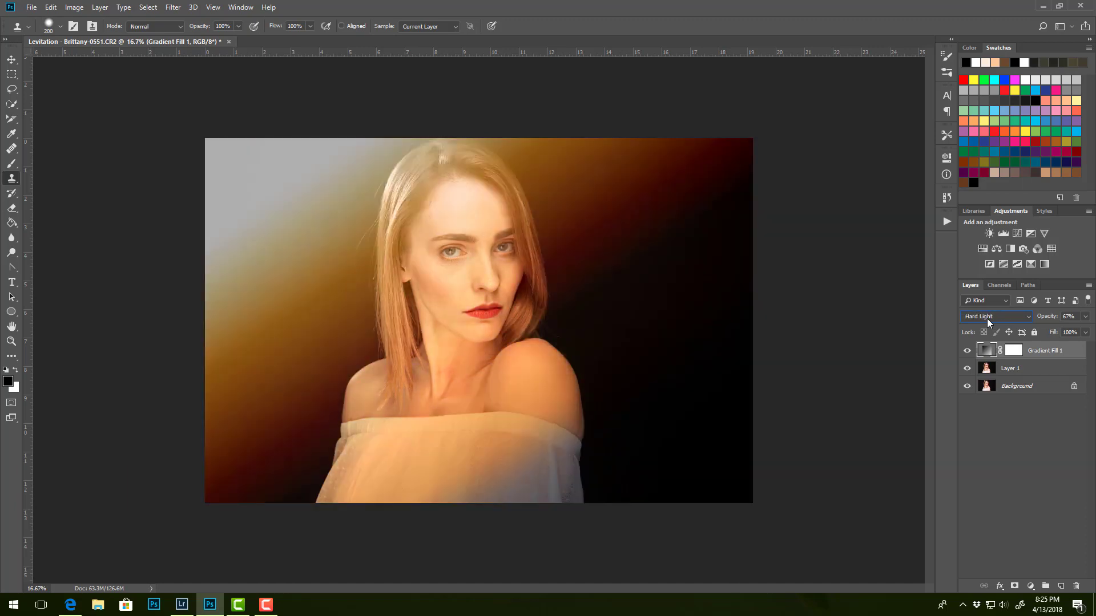
scroll(988, 318, down, 1)
scroll(987, 319, up, 2)
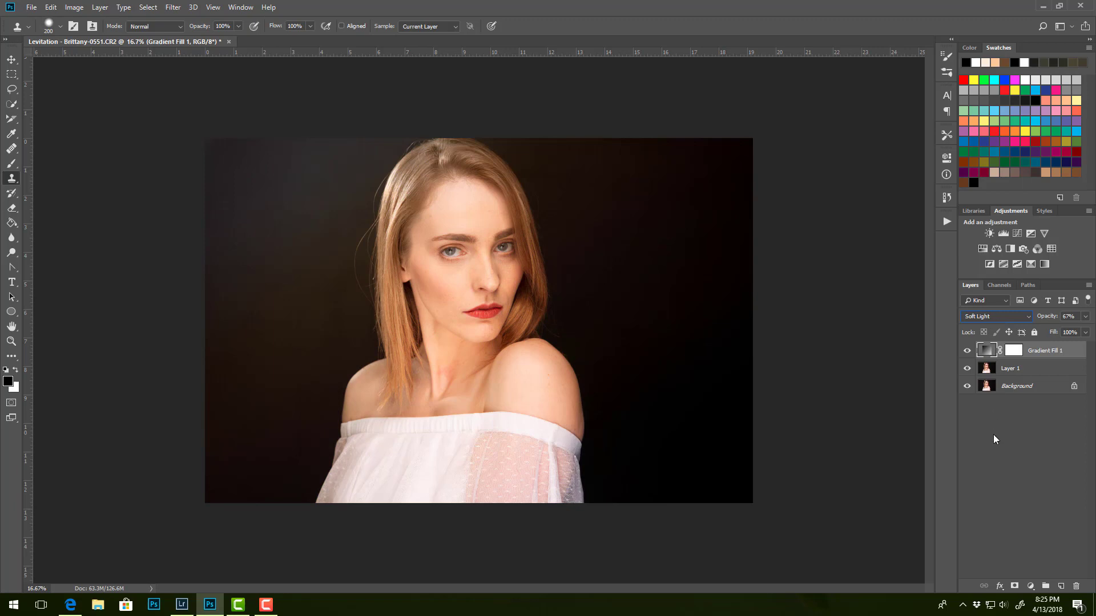
On a new layer above Layer 1, paint a large soft skin-tone glow at the upper left
click(1035, 372)
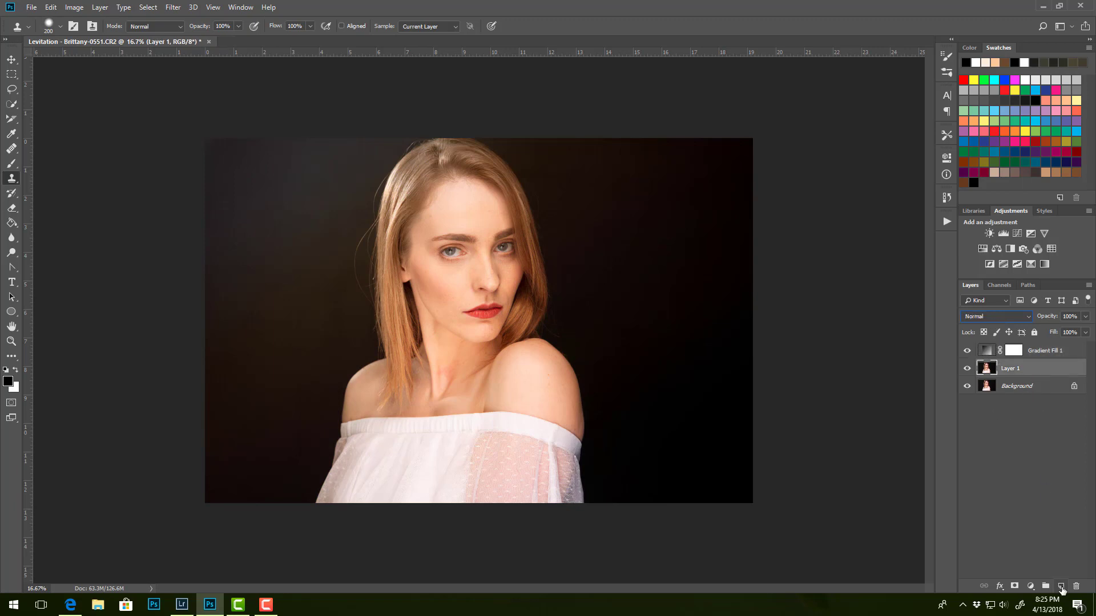
click(1061, 588)
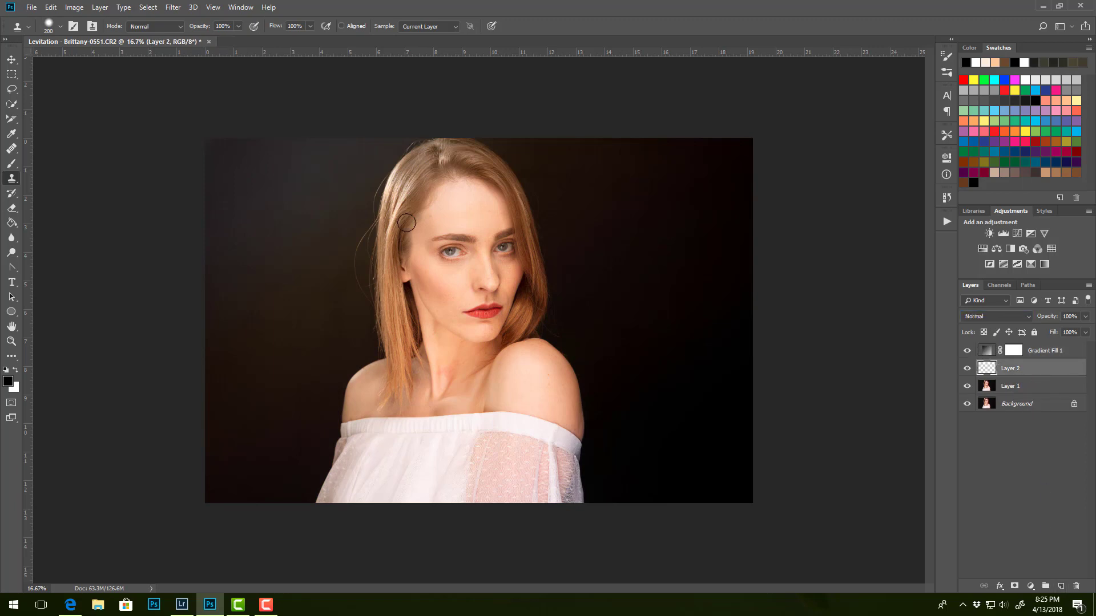
click(11, 164)
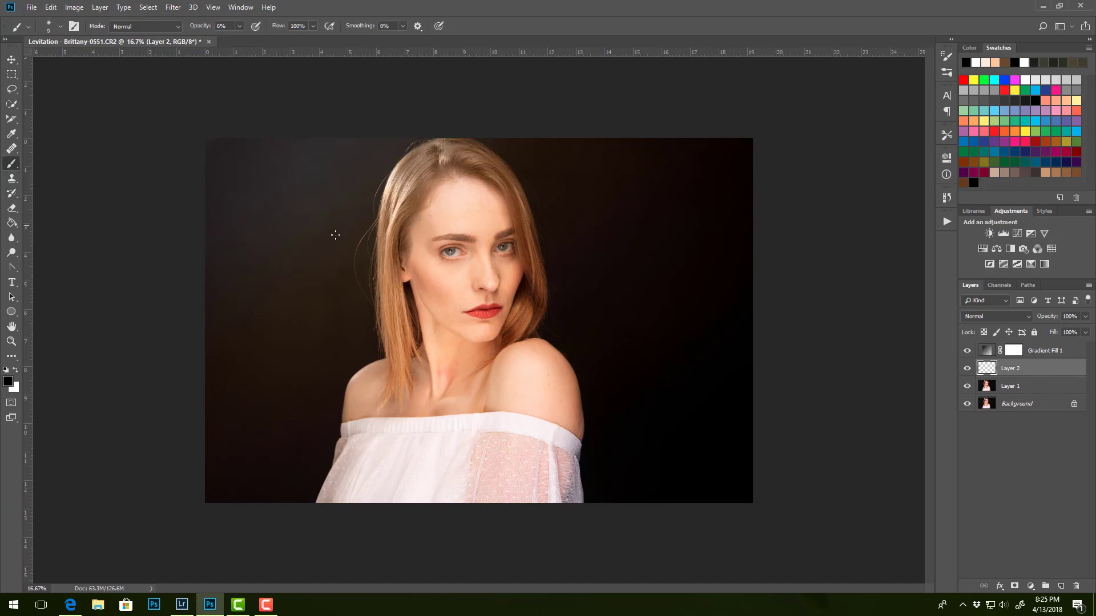
key(bracketright)
key(bracketright)
key(bracketright)
key(bracketright)
key(bracketright)
key(bracketright)
key(bracketright)
key(bracketright)
key(bracketright)
key(bracketright)
key(bracketright)
key(bracketright)
key(bracketright)
key(bracketright)
key(bracketright)
key(bracketright)
key(bracketright)
key(bracketright)
key(bracketright)
key(bracketright)
alt+click(435, 193)
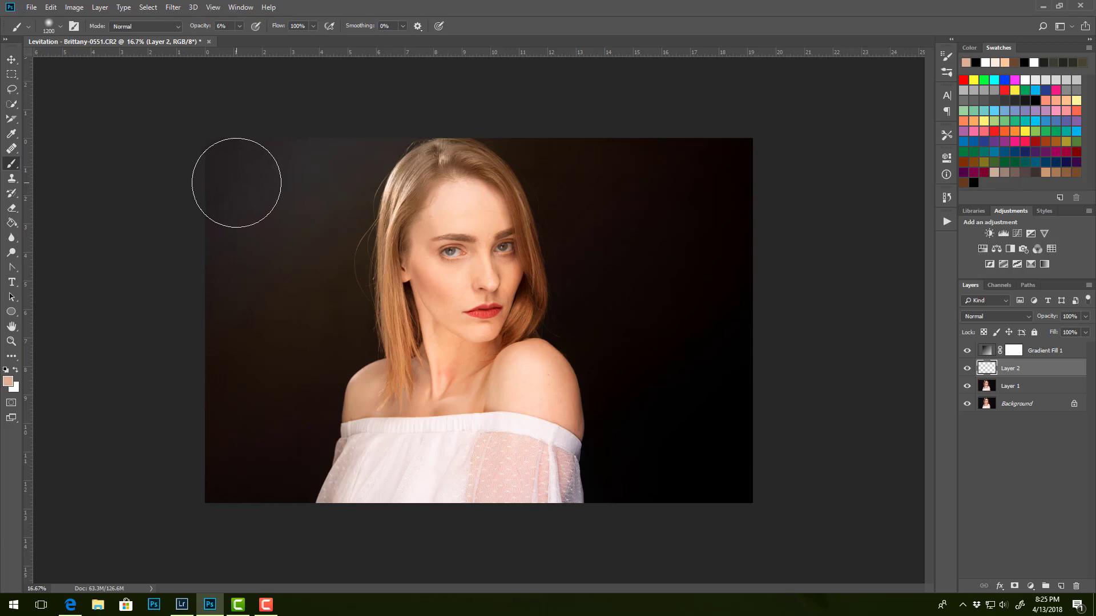
key(bracketright)
key(bracketright)
key(bracketright)
key(bracketright)
key(bracketright)
mouse_move(242, 171)
mouse_down()
mouse_move(209, 211)
mouse_move(245, 176)
mouse_move(298, 154)
mouse_move(258, 184)
mouse_move(275, 226)
mouse_move(312, 181)
mouse_move(300, 169)
mouse_move(241, 213)
mouse_move(202, 283)
mouse_move(208, 301)
mouse_move(251, 311)
mouse_move(294, 282)
mouse_move(379, 171)
mouse_up()
key(bracketright)
key(bracketright)
key(bracketright)
key(bracketright)
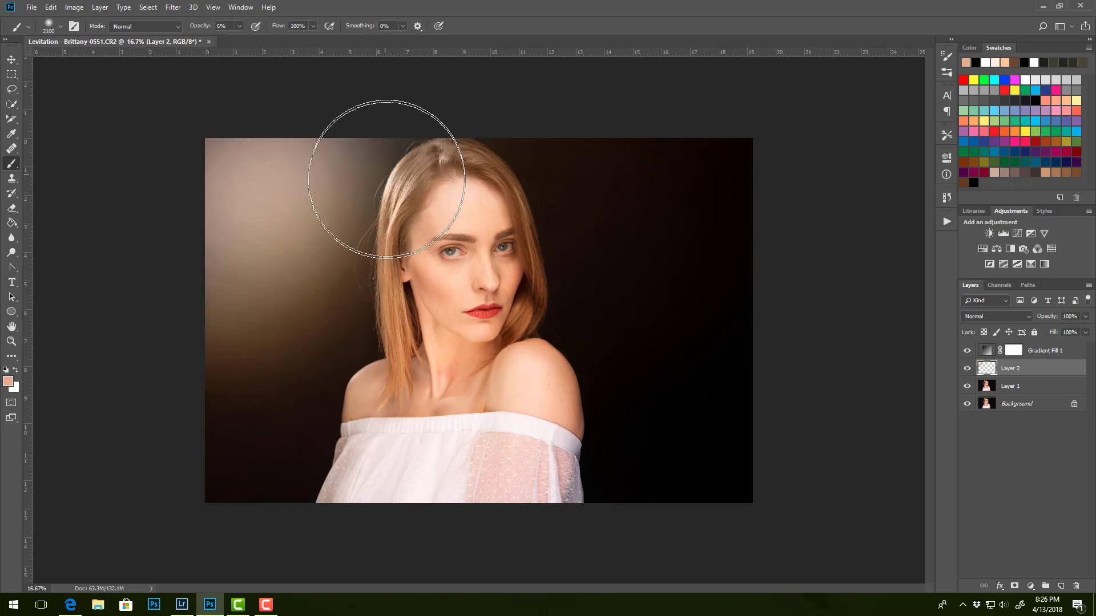
Set Layer 2's blend mode to Linear Dodge (Add)
click(1029, 316)
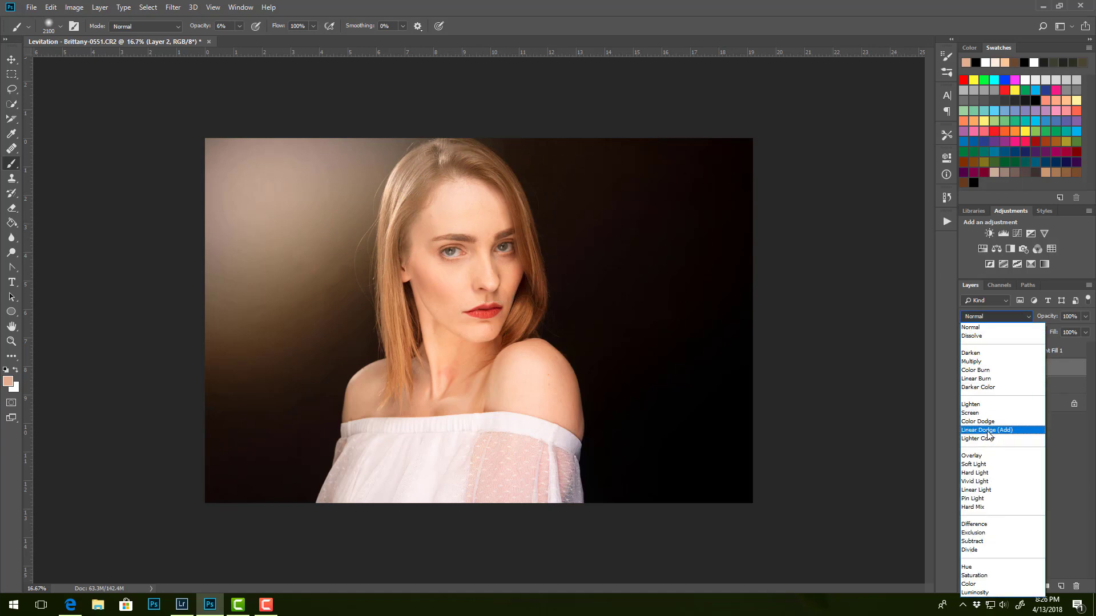
click(988, 431)
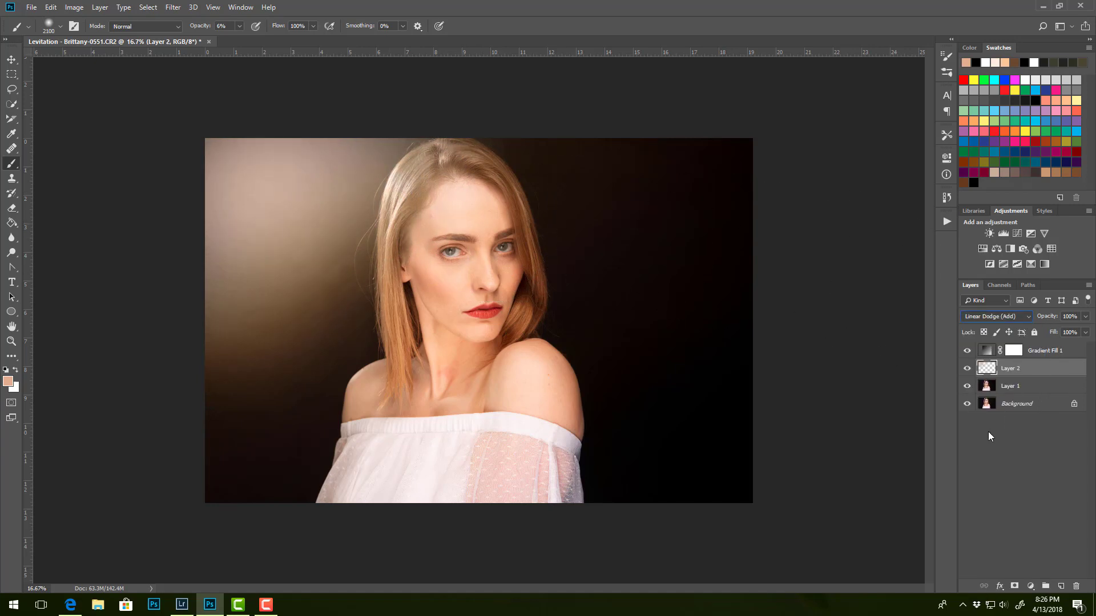
double_click(1079, 371)
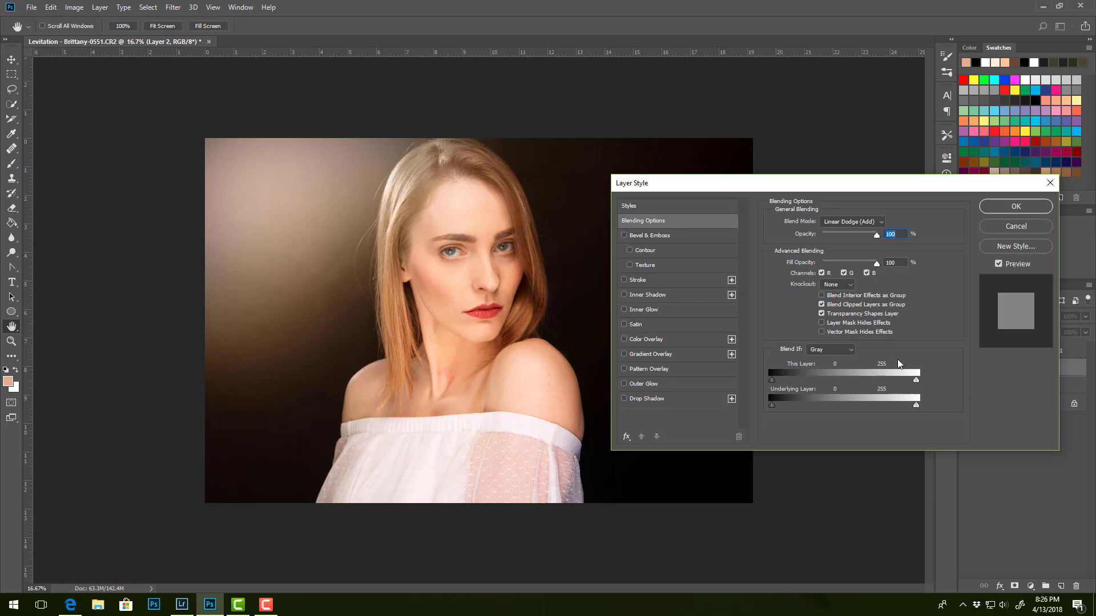
Split Layer 2's Underlying Layer black Blend If slider to 3/24 so the glow fades over dark areas
mouse_move(774, 409)
mouse_down()
mouse_move(797, 405)
mouse_move(772, 409)
mouse_move(786, 412)
mouse_up()
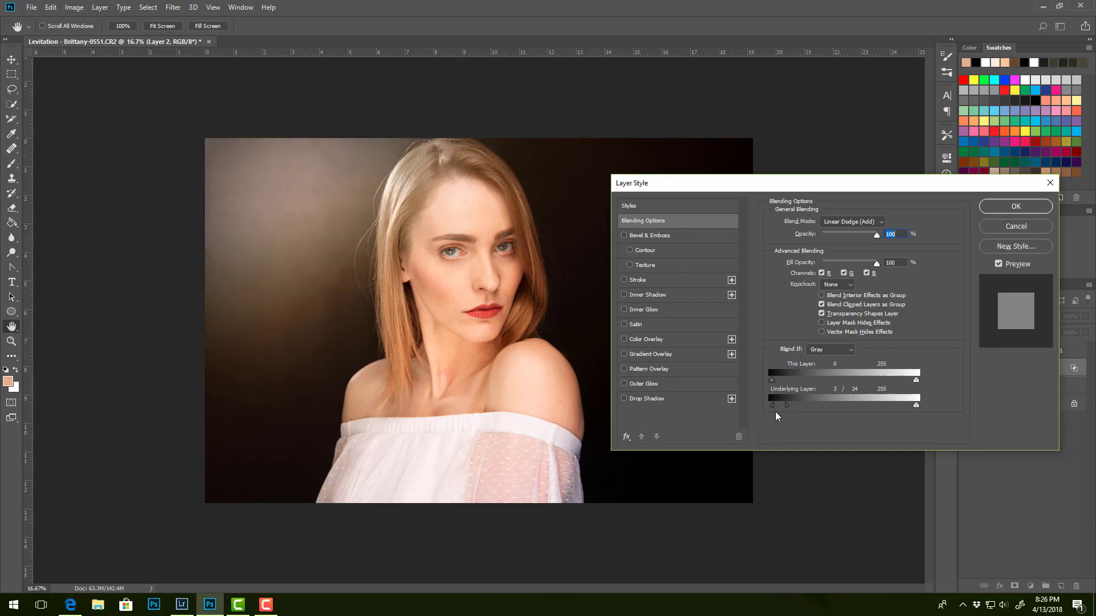
click(1015, 207)
key(b)
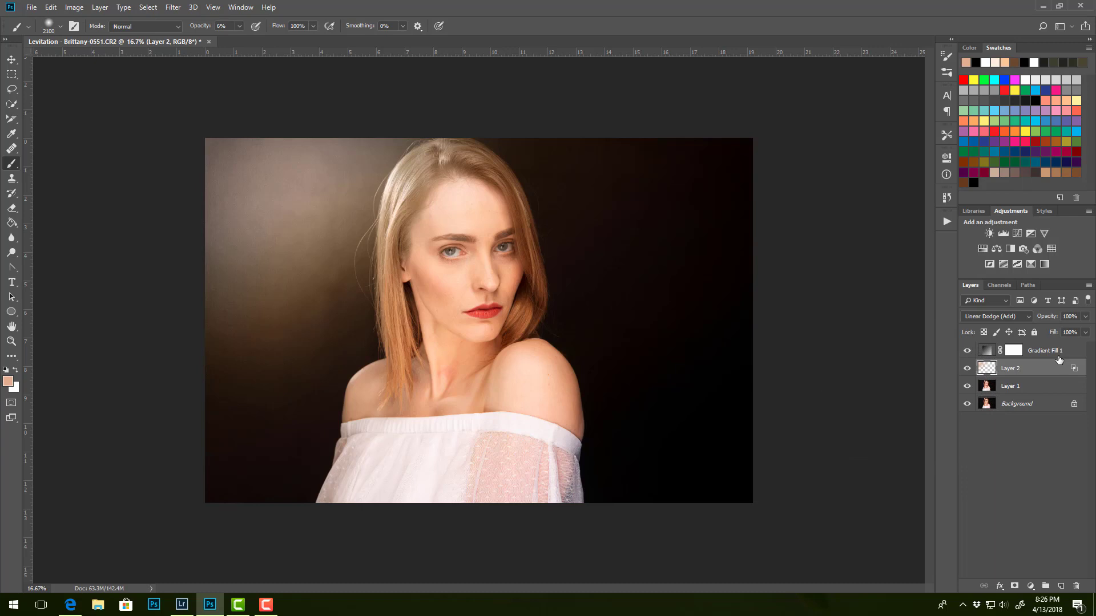
Reopen Gradient Fill 1 and choose the red-to-green gradient preset
double_click(988, 351)
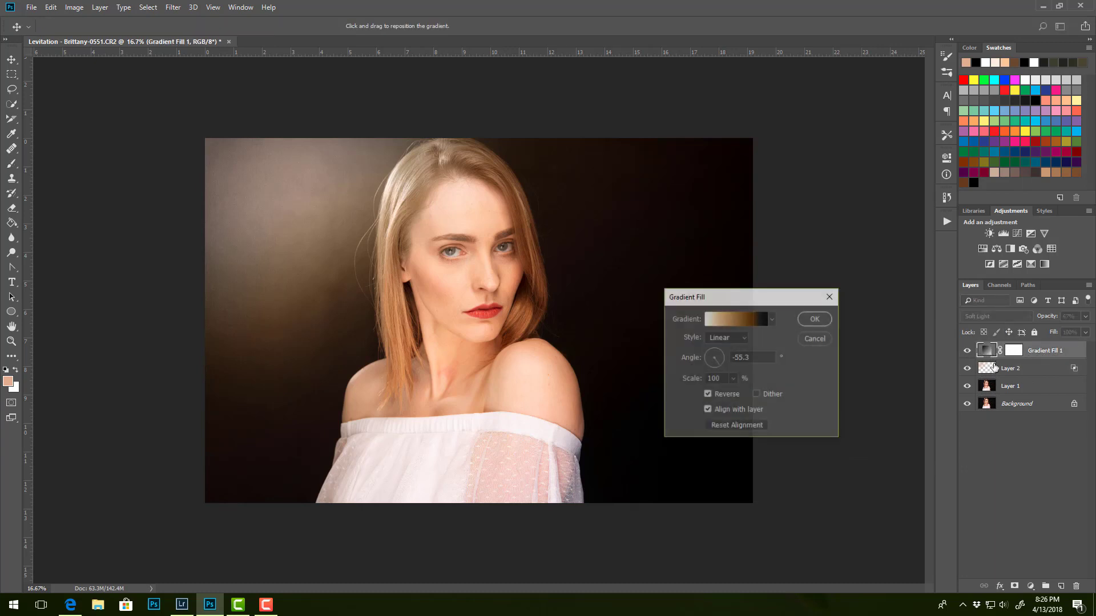
click(771, 320)
drag(788, 383, 786, 341)
click(736, 342)
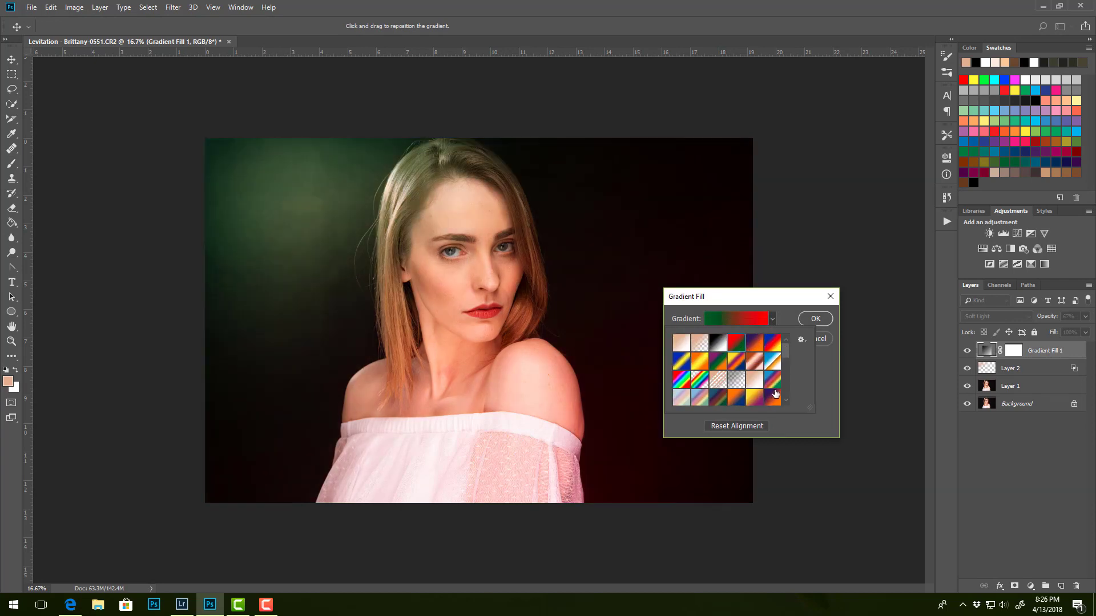
click(754, 318)
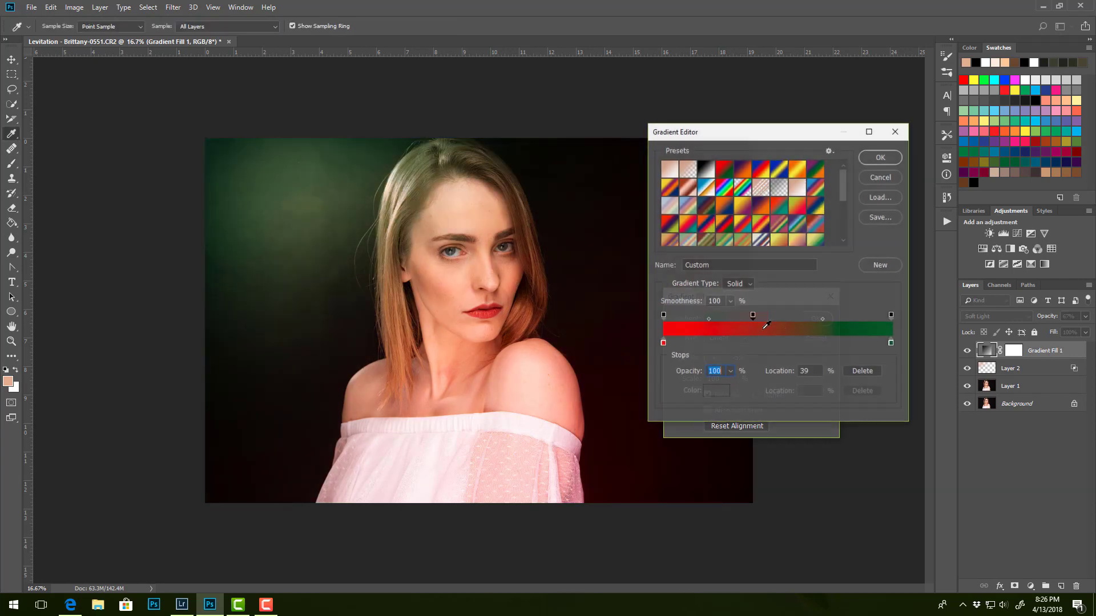
Change the green end stop to dark red 600000 and shift the midpoint to 54
click(891, 343)
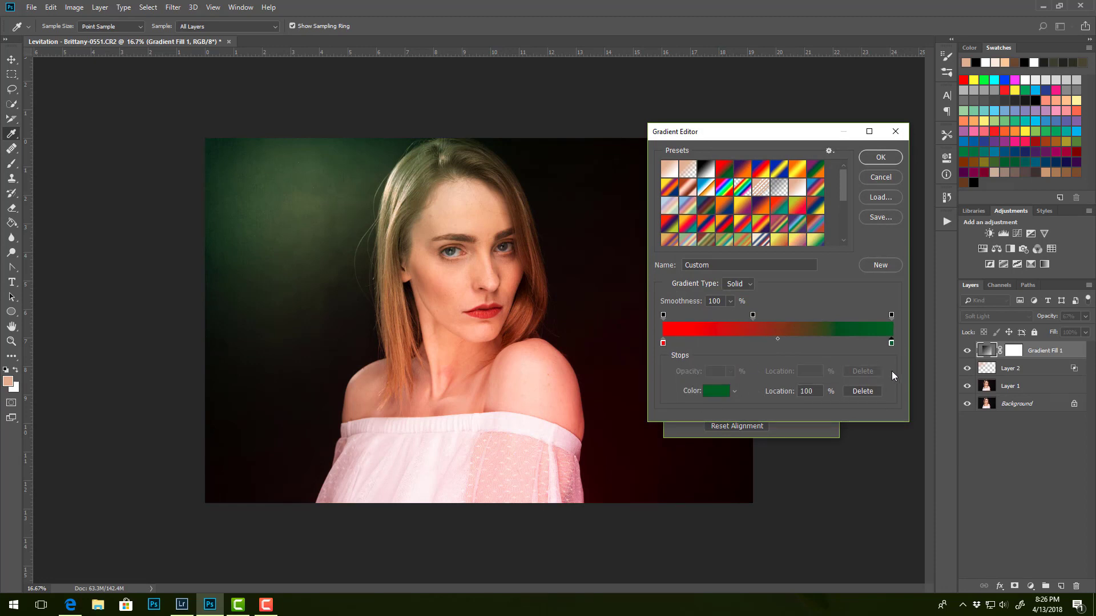
click(715, 391)
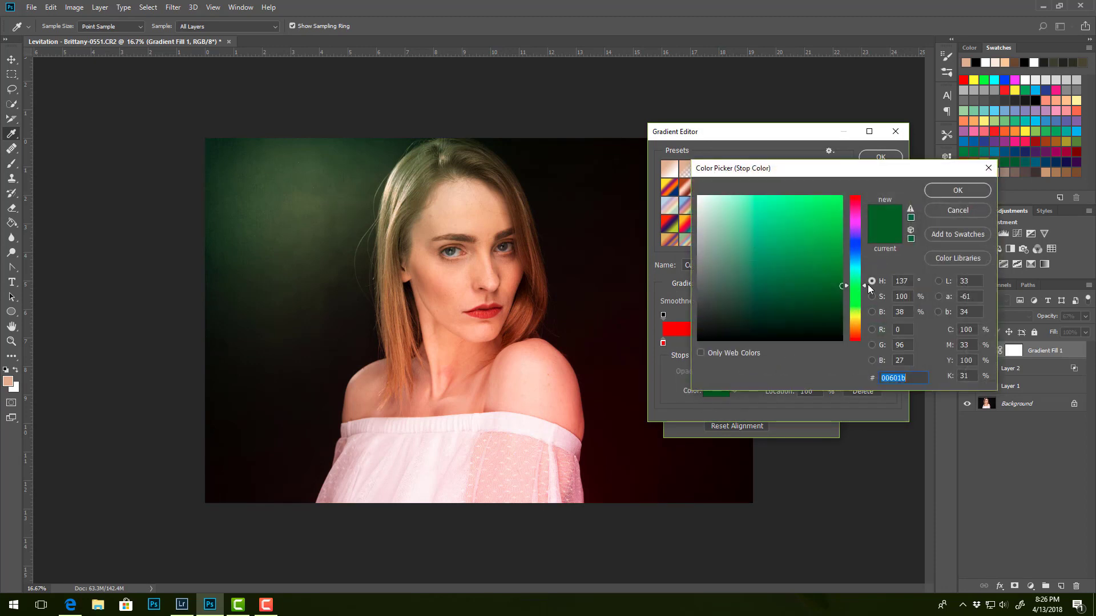
drag(868, 284, 865, 349)
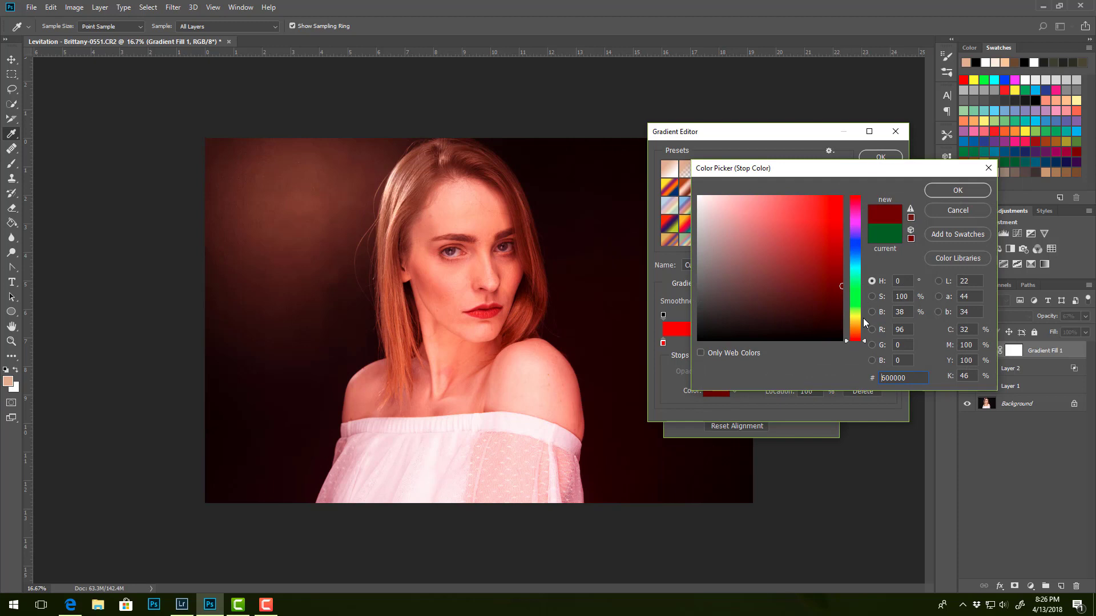
click(949, 195)
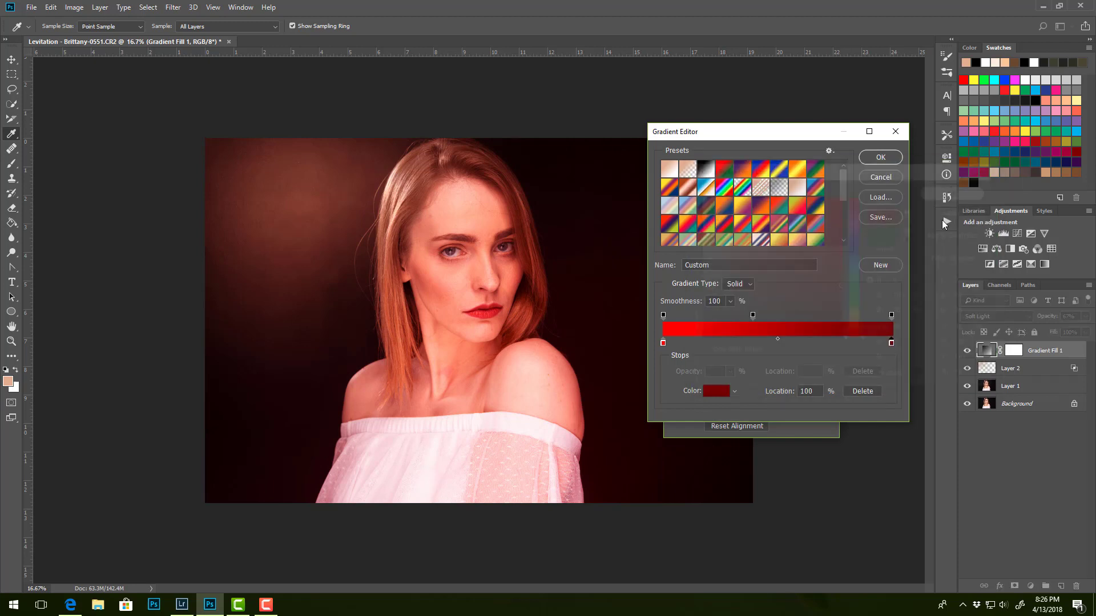
click(780, 340)
drag(781, 338, 787, 339)
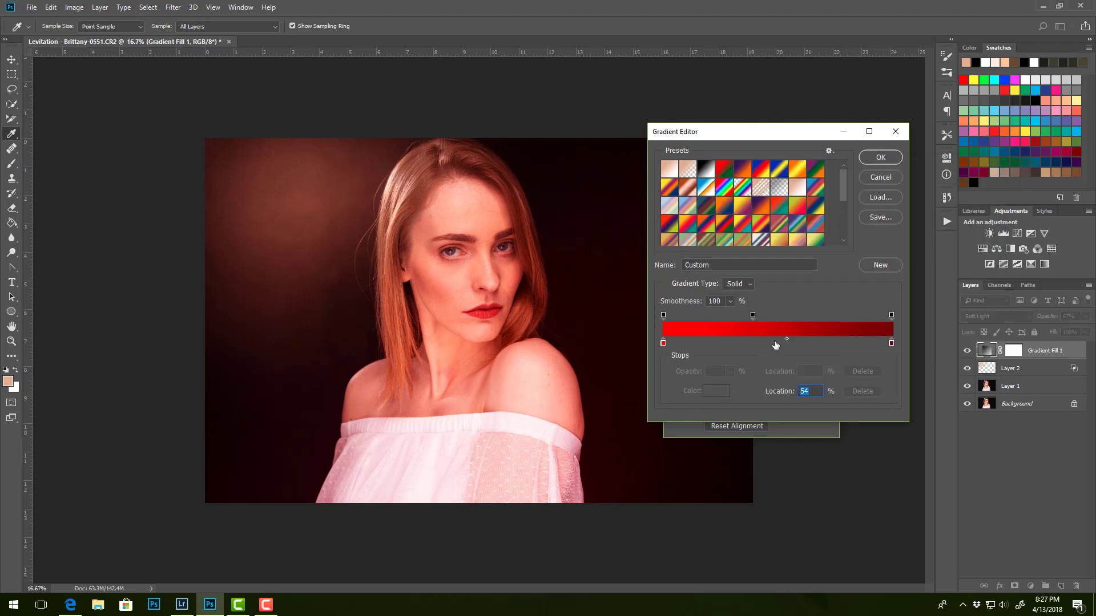
Add a pale dusty pink (ac8080) colour stop at 34% and accept the gradient
click(741, 343)
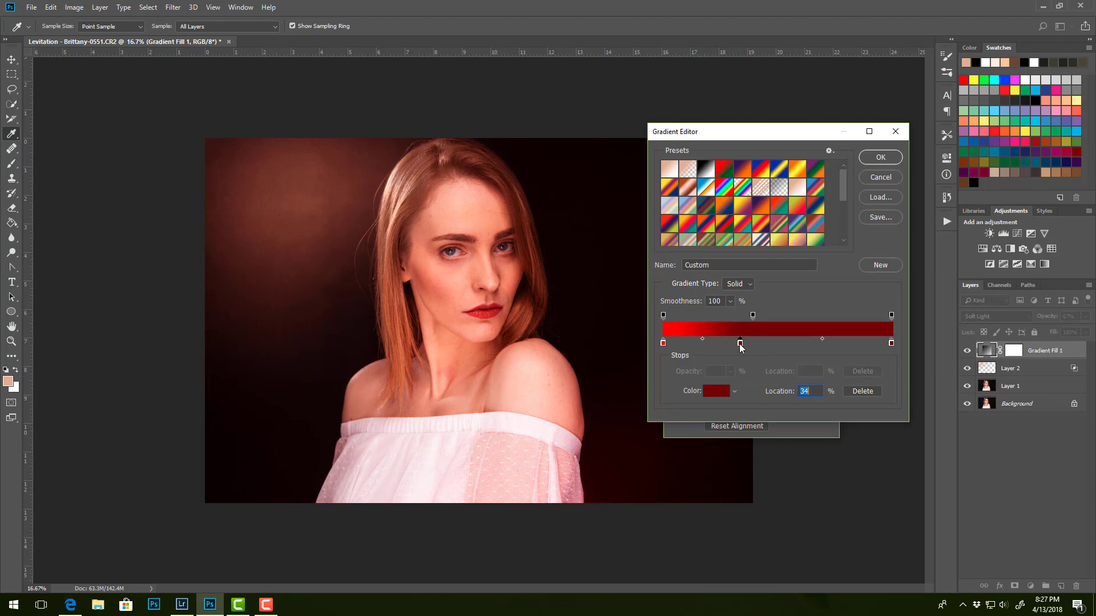
double_click(740, 344)
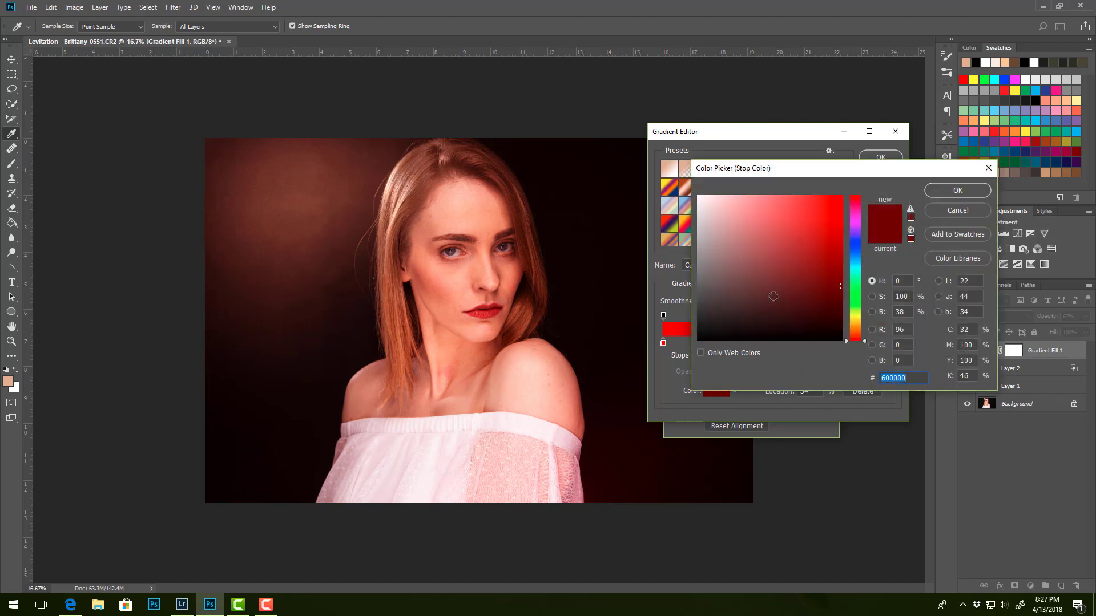
click(743, 275)
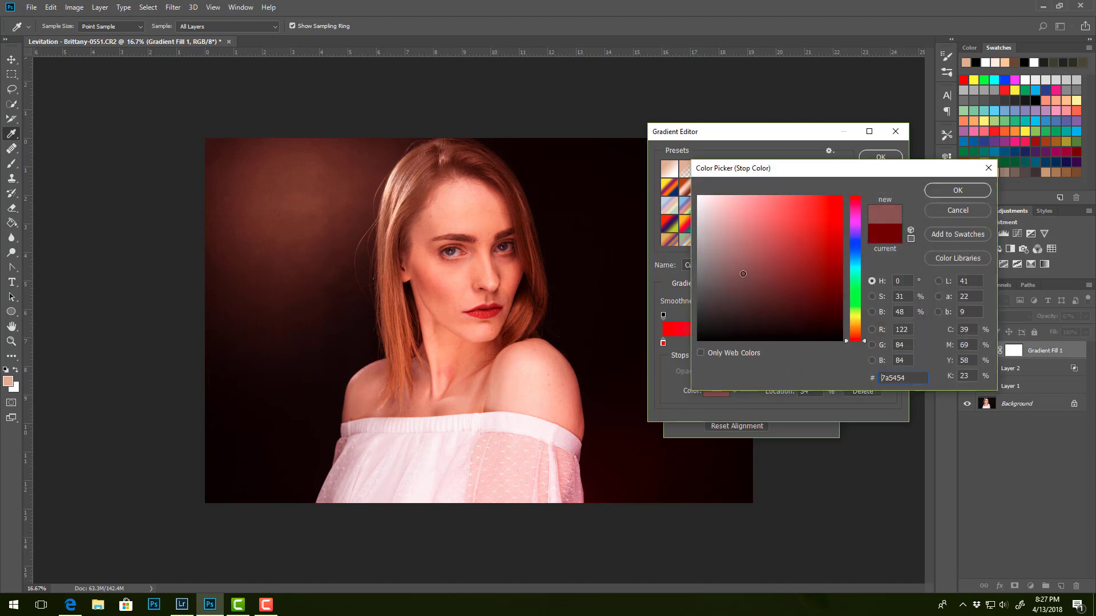
mouse_move(744, 275)
mouse_down()
mouse_move(744, 215)
mouse_move(734, 243)
mouse_up()
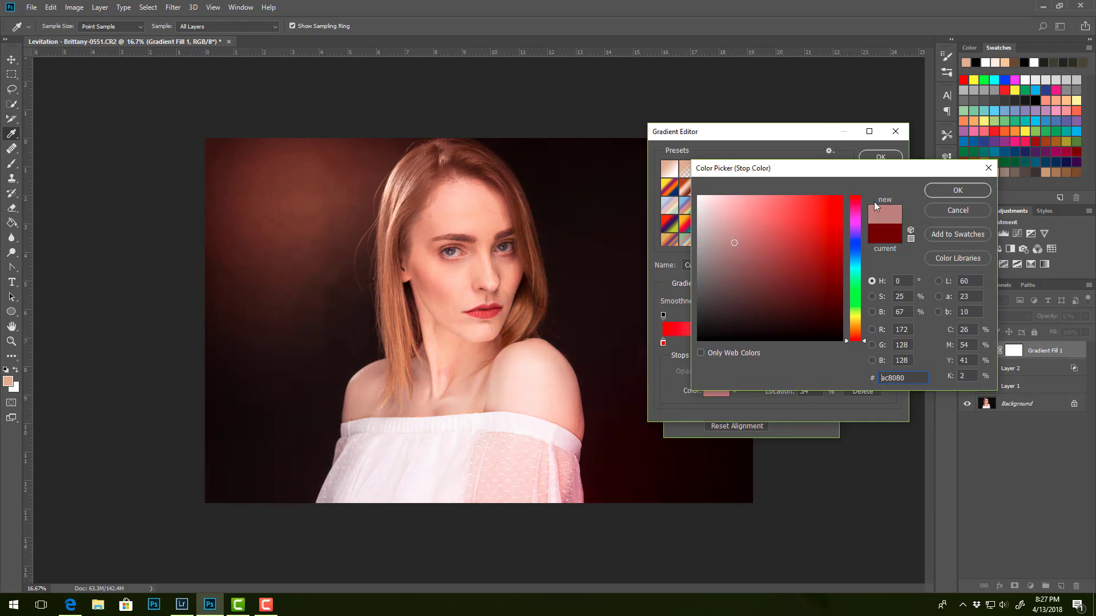
click(941, 190)
click(880, 157)
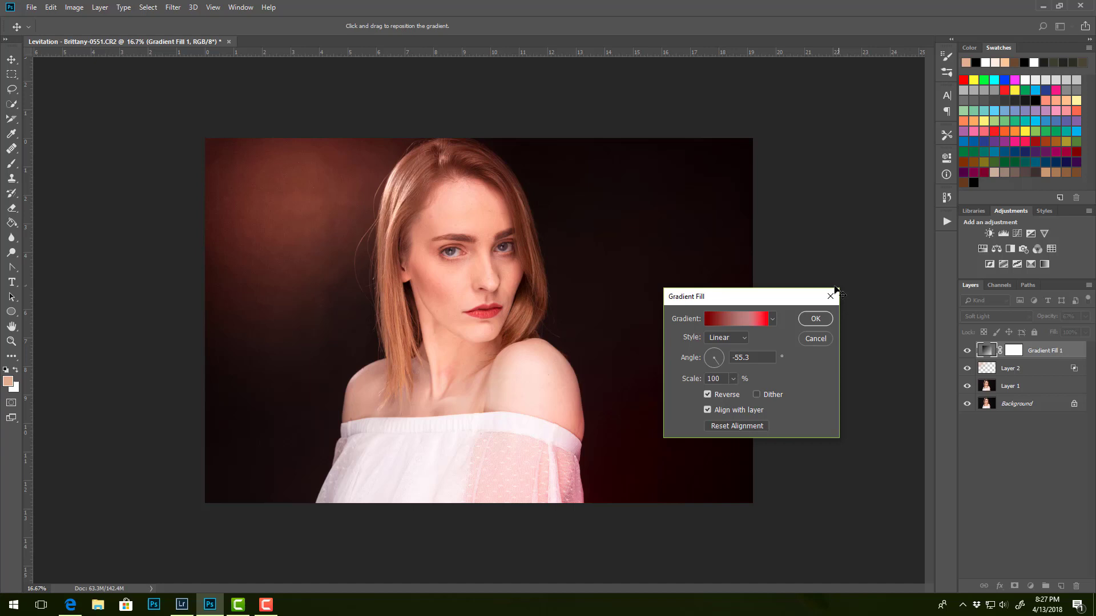
Apply the Red, Green preset gradient to the fill layer and set it to Multiply
drag(799, 296, 879, 219)
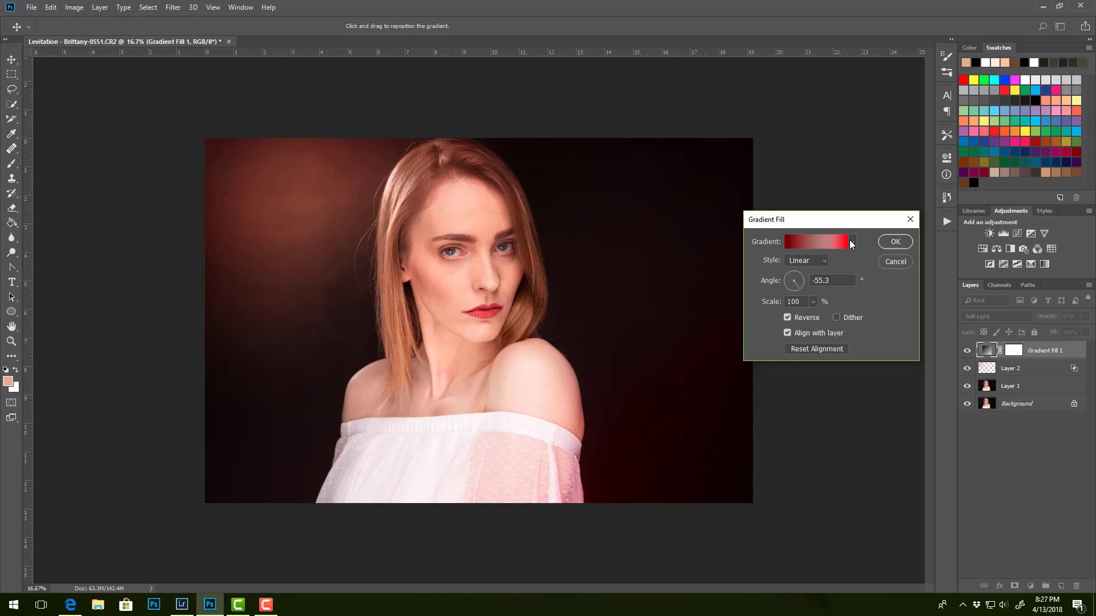
click(825, 241)
click(723, 169)
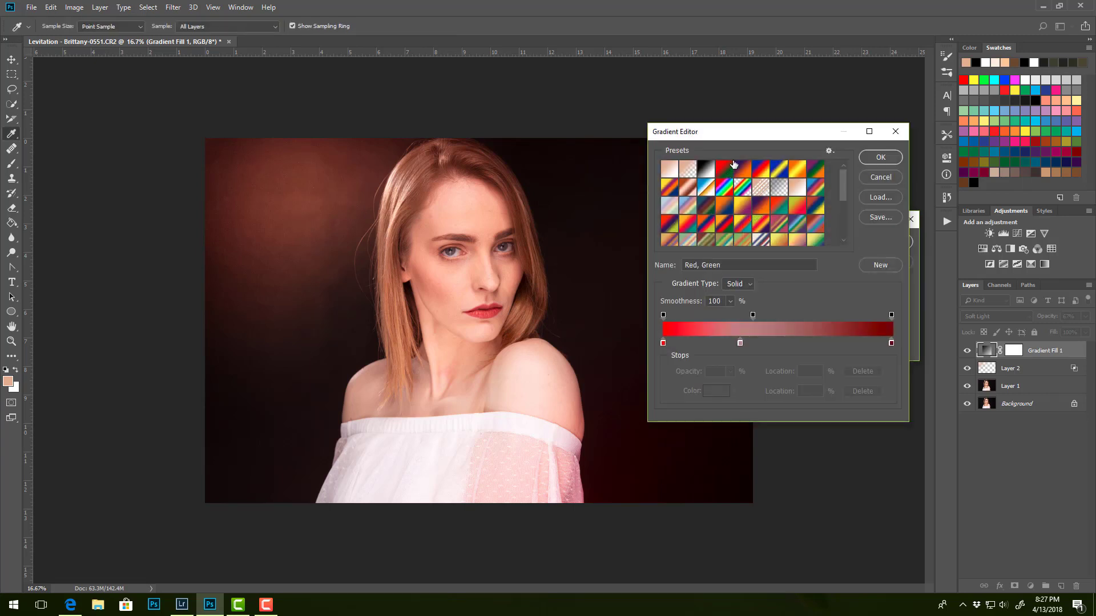
click(880, 158)
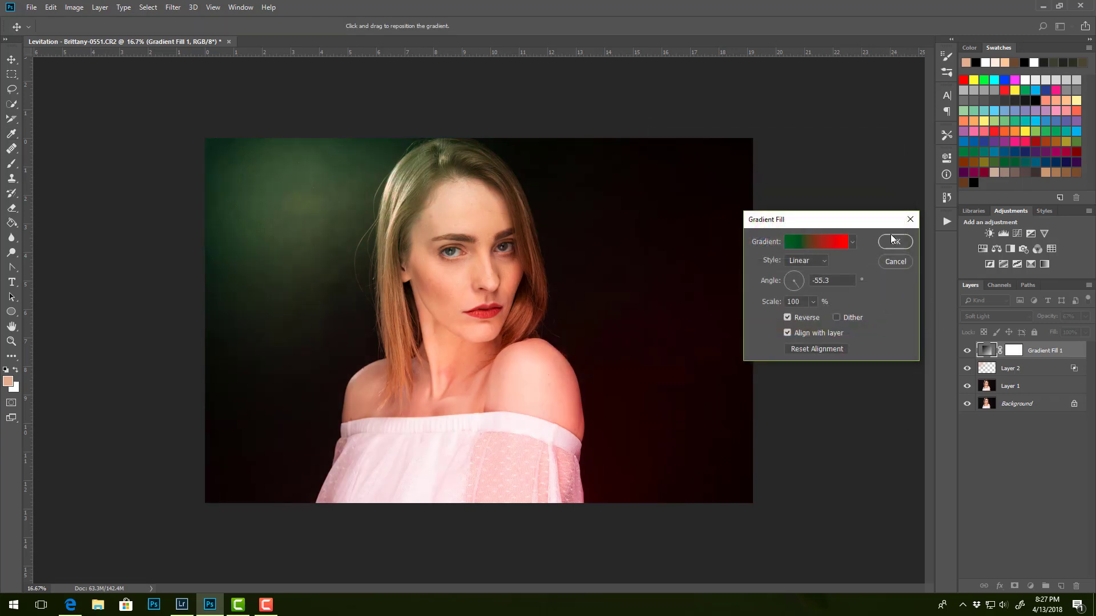
click(894, 241)
click(990, 316)
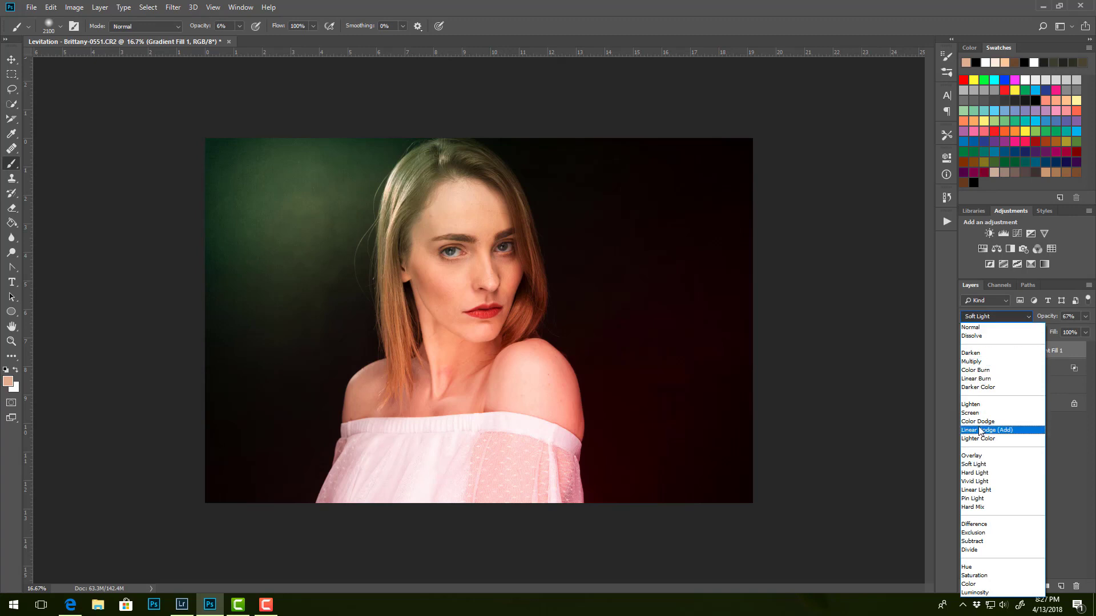
click(983, 375)
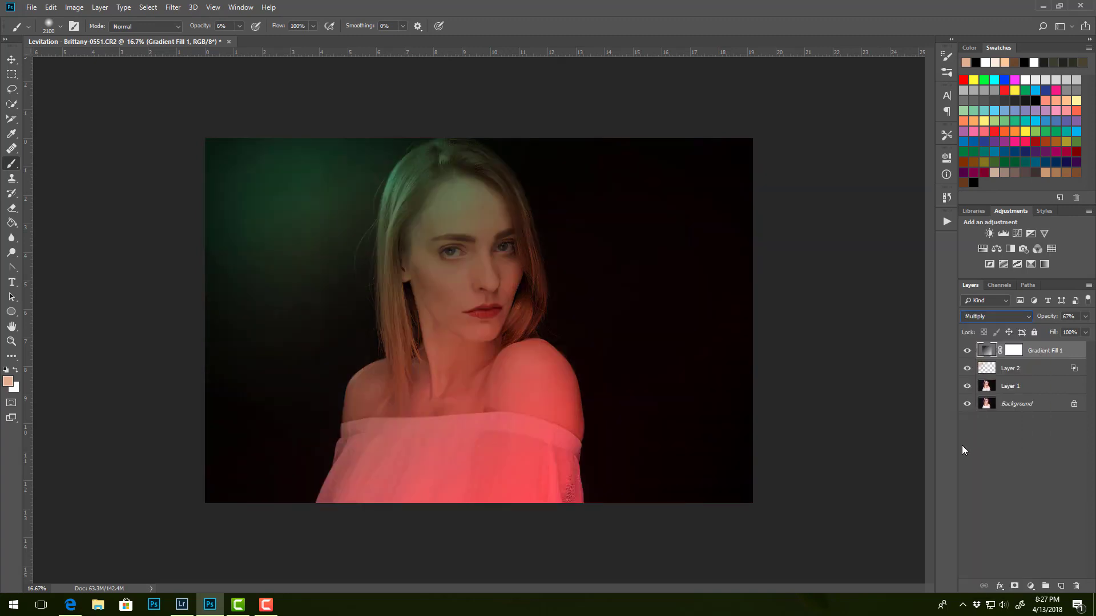
Drag Gradient Fill 1's Underlying Layer white Blend If slider left so bright skin and dress show through
double_click(1078, 351)
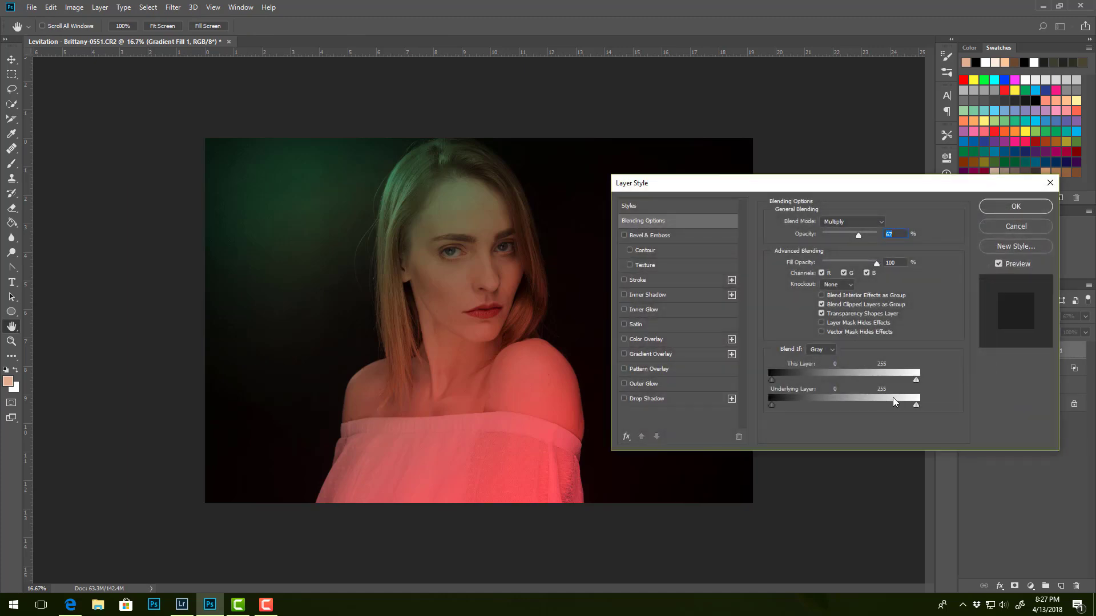
drag(917, 409, 828, 416)
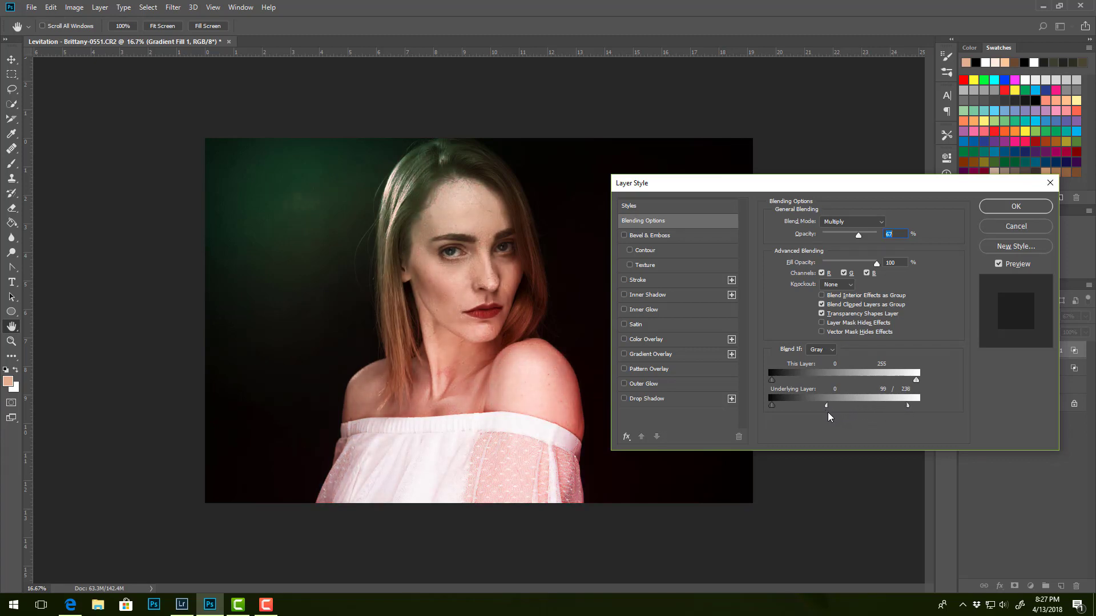
click(1015, 207)
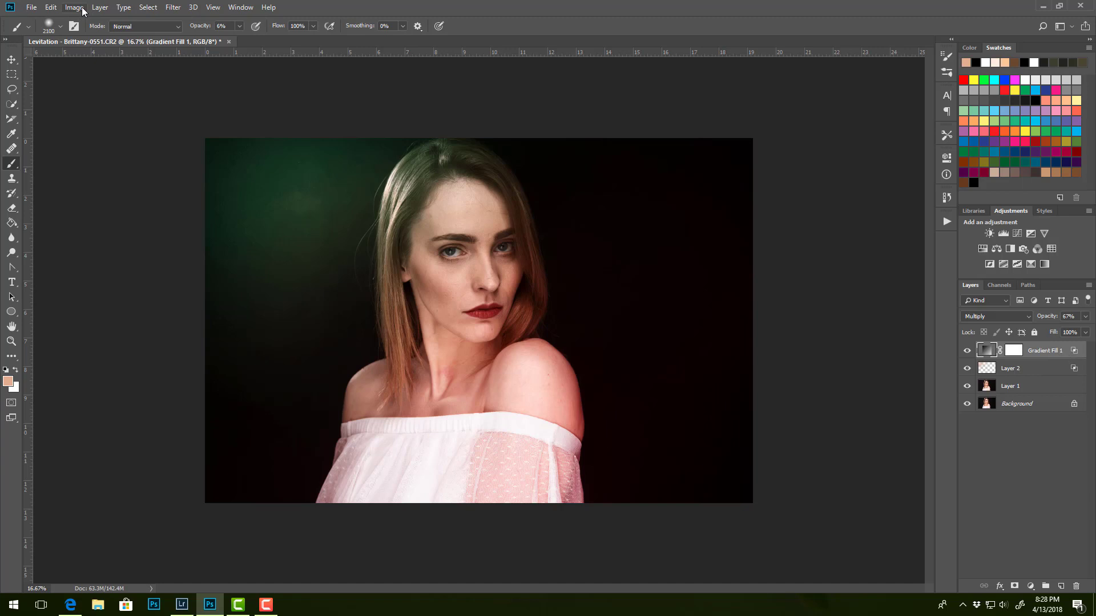
click(100, 8)
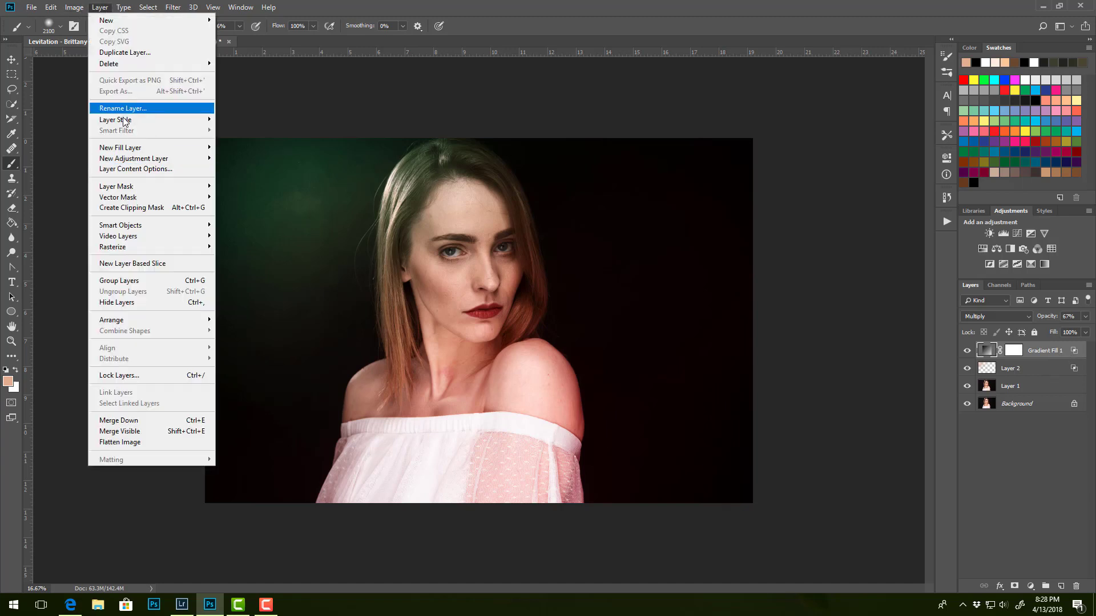
mouse_move(124, 122)
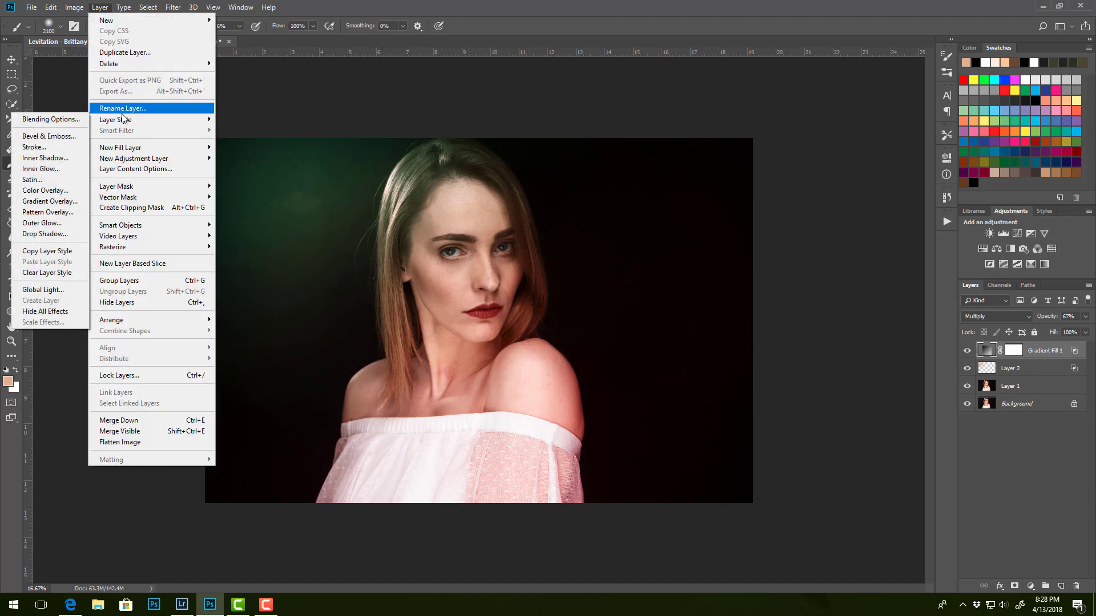
mouse_move(125, 150)
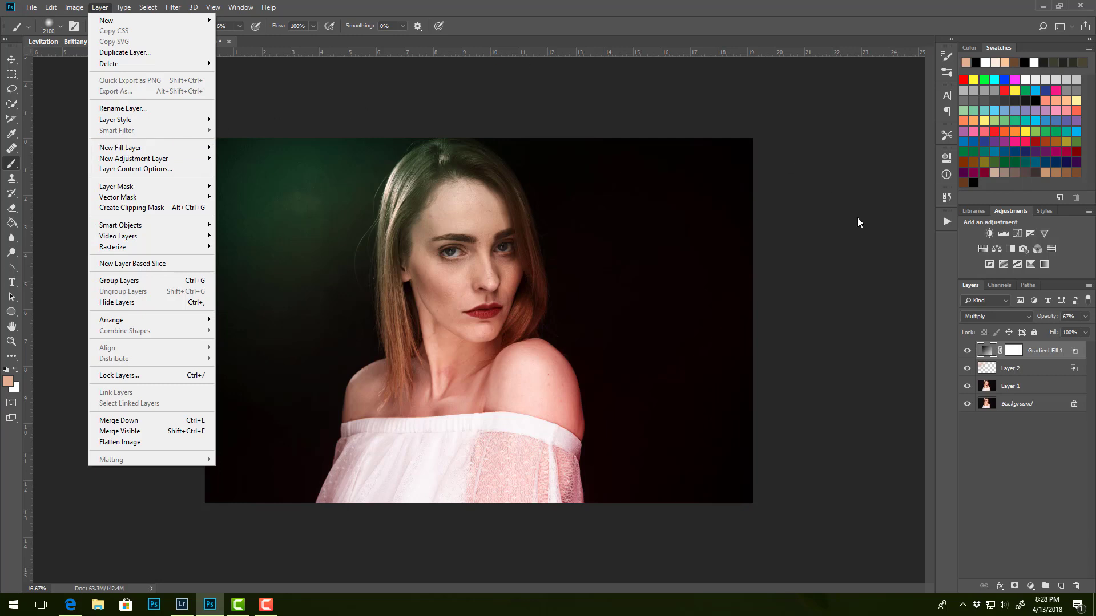
click(500, 93)
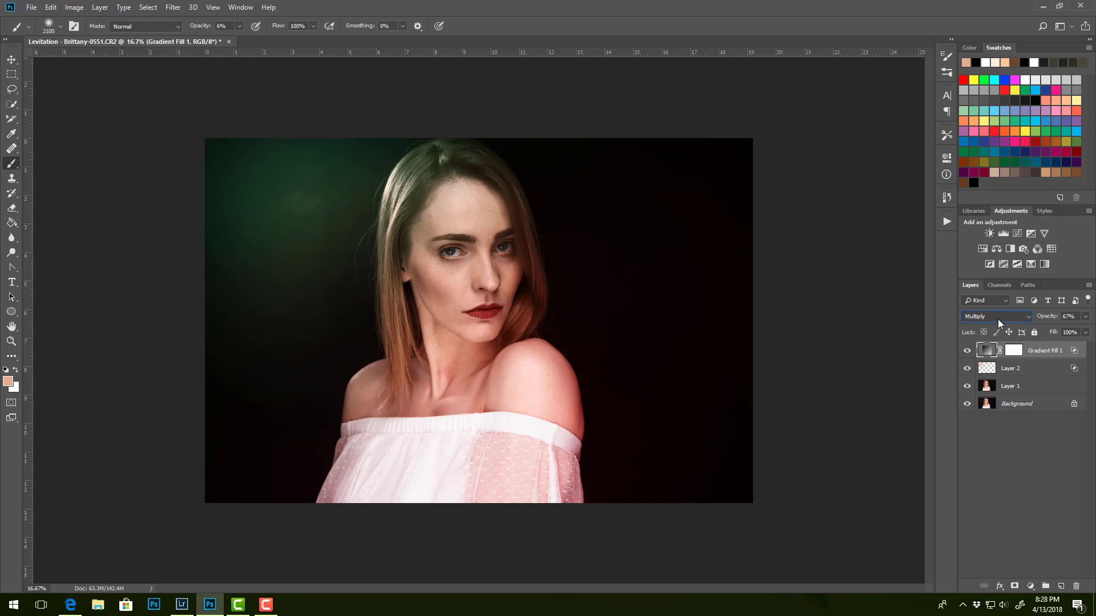
click(989, 318)
click(1007, 317)
click(1087, 287)
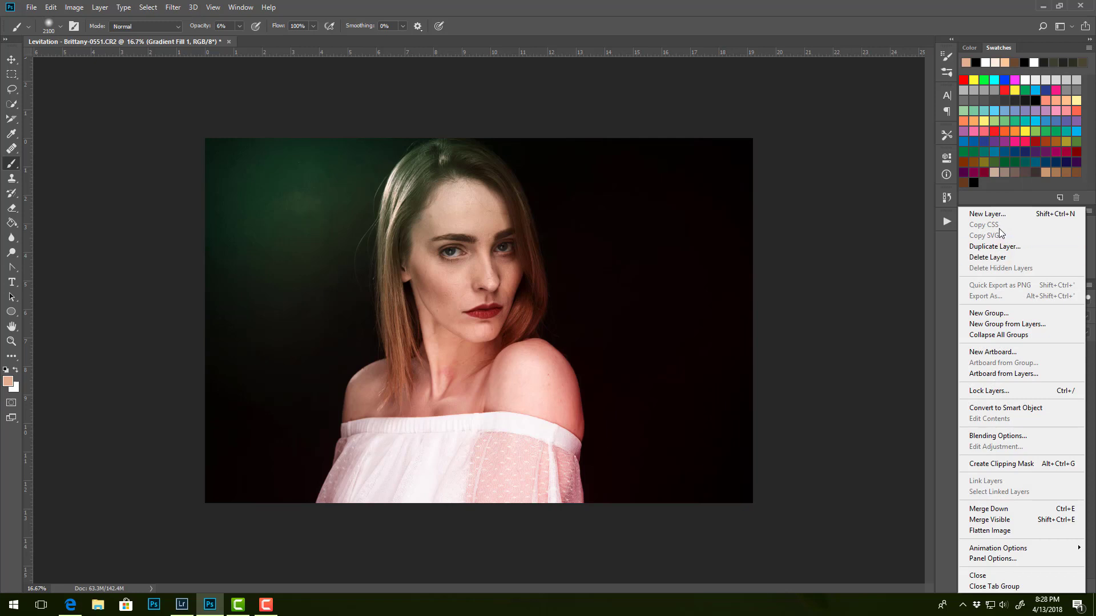
click(892, 283)
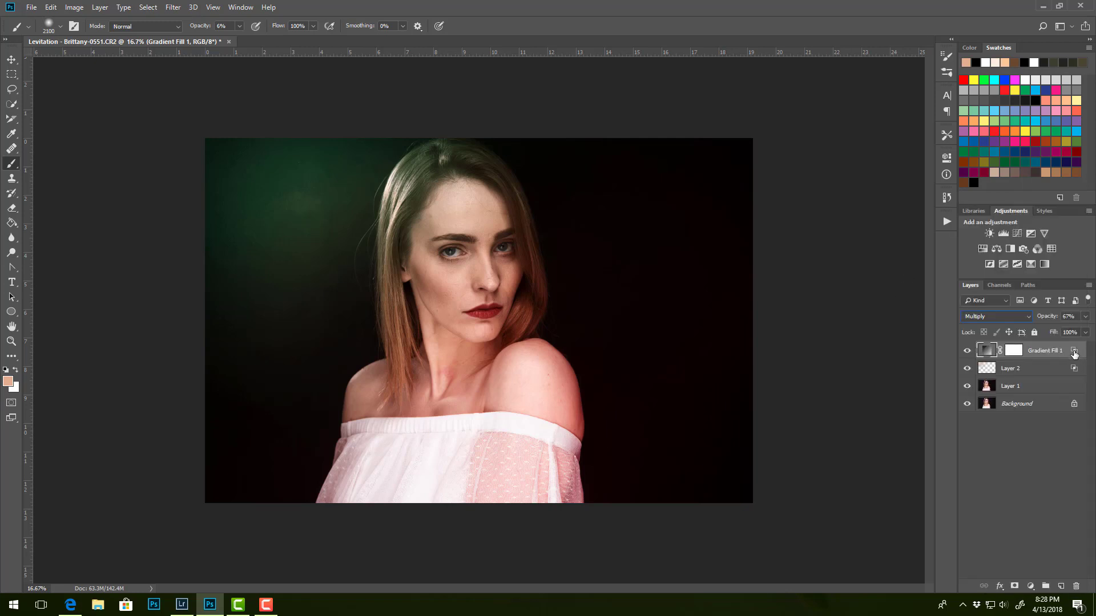
Split Gradient Fill 1's Underlying Layer Blend If sliders to feather the range from about 93 to 228
double_click(1072, 354)
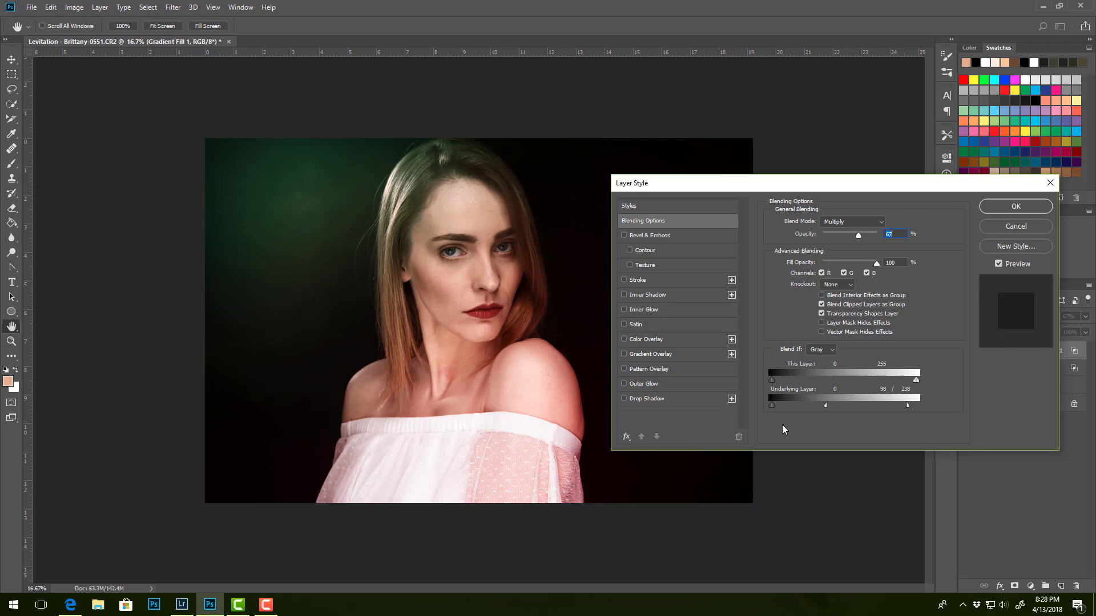
key(alt)
drag(786, 409, 795, 410)
drag(823, 407, 878, 409)
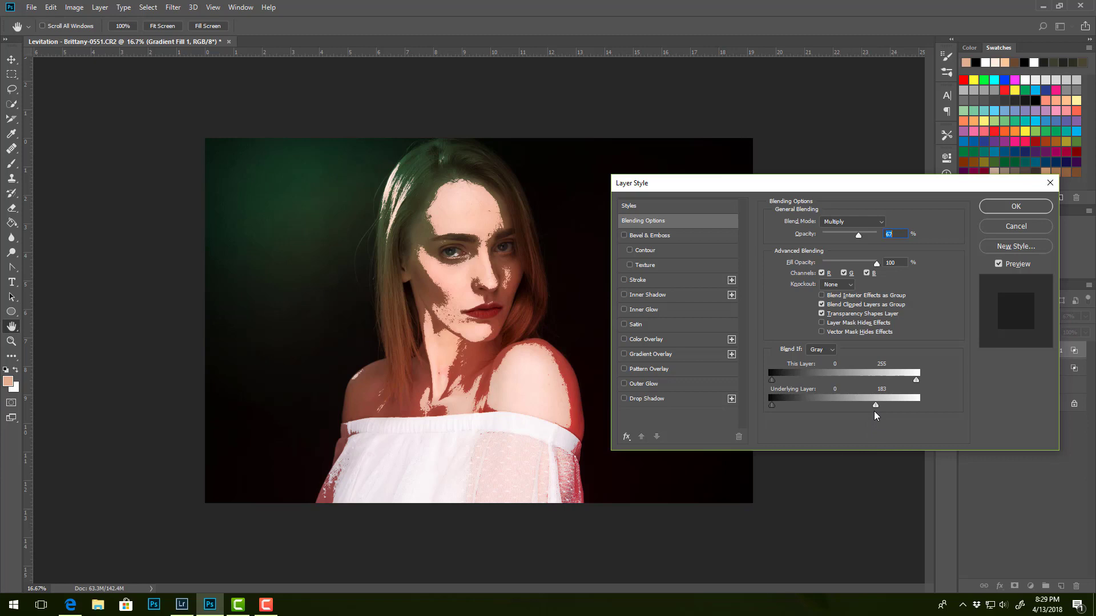
drag(874, 406, 897, 406)
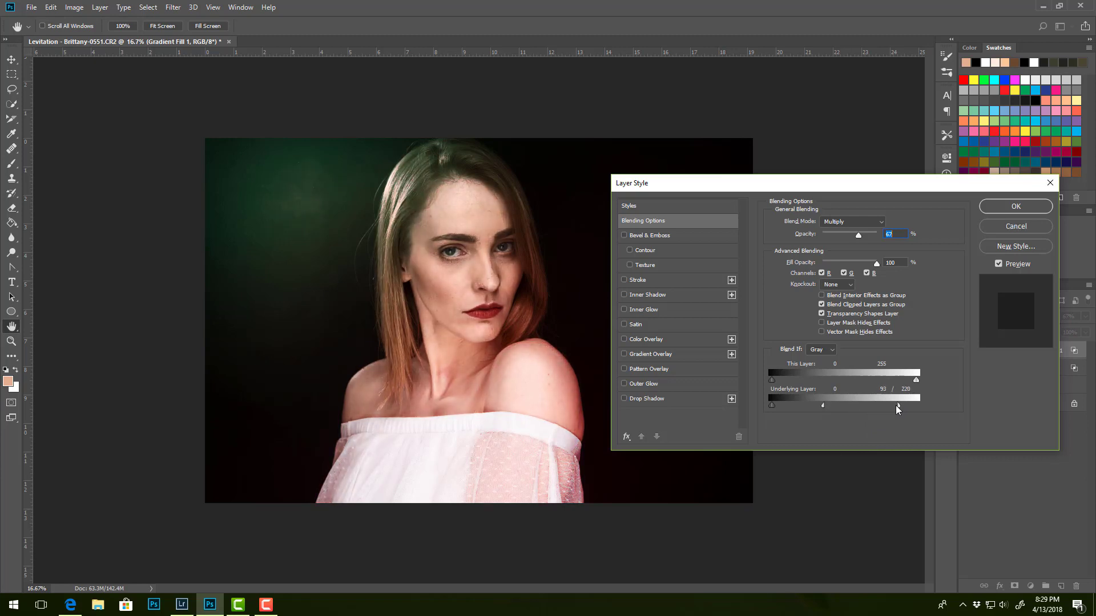